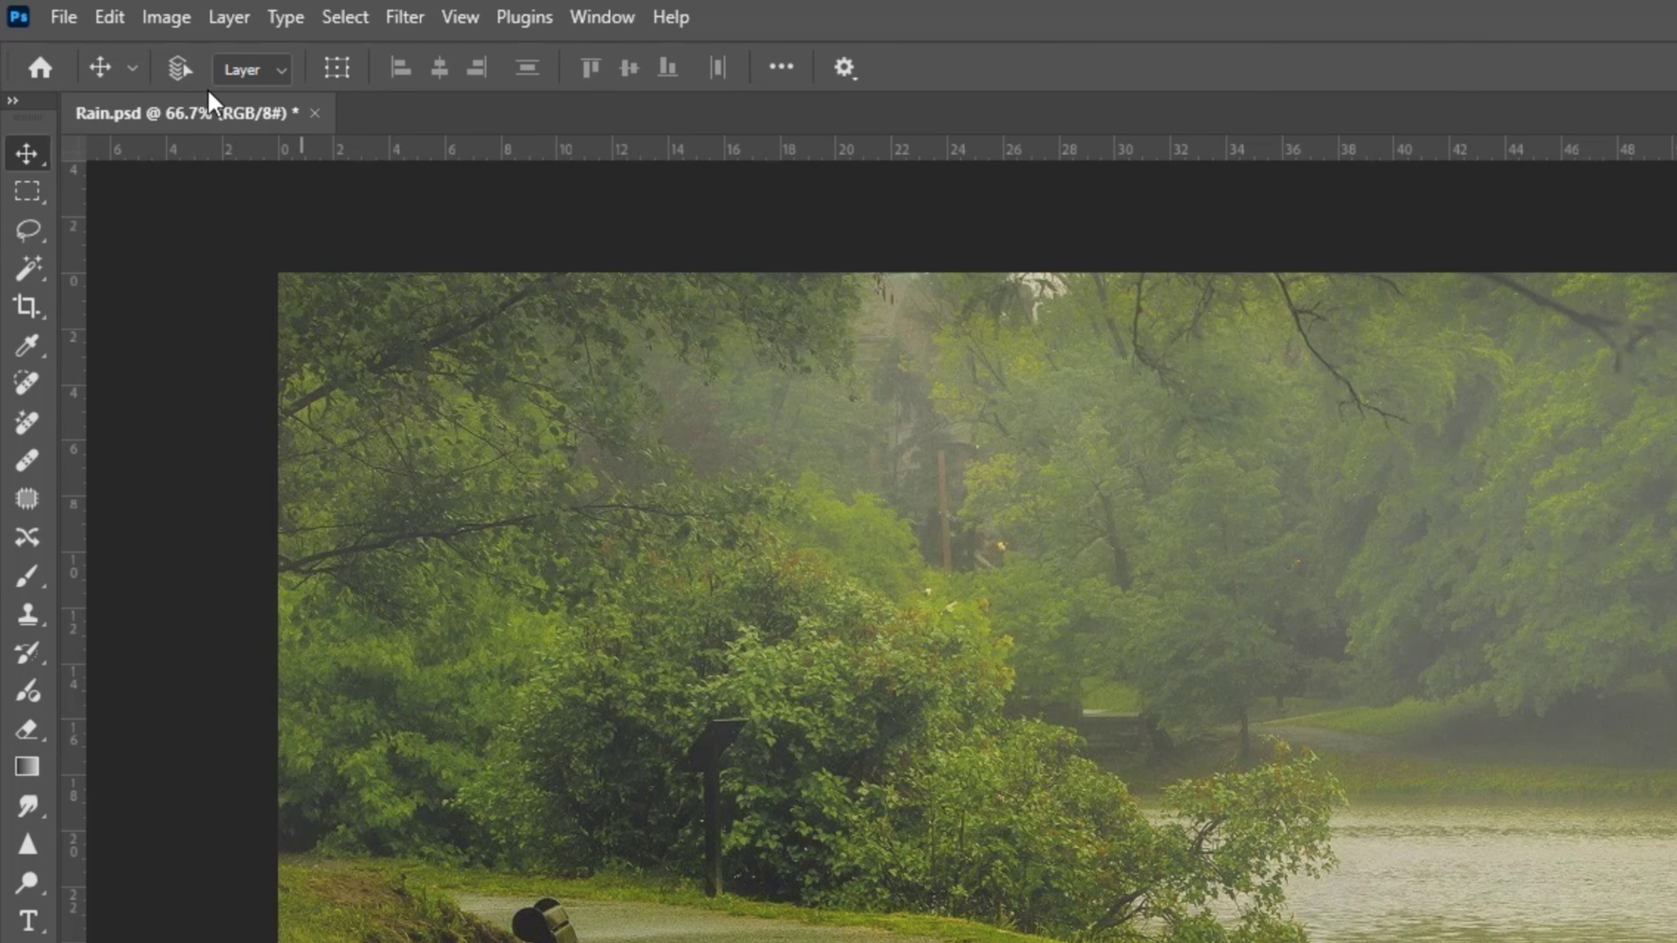
Create a new layer named Rain above the background photo.
left_click(224, 25)
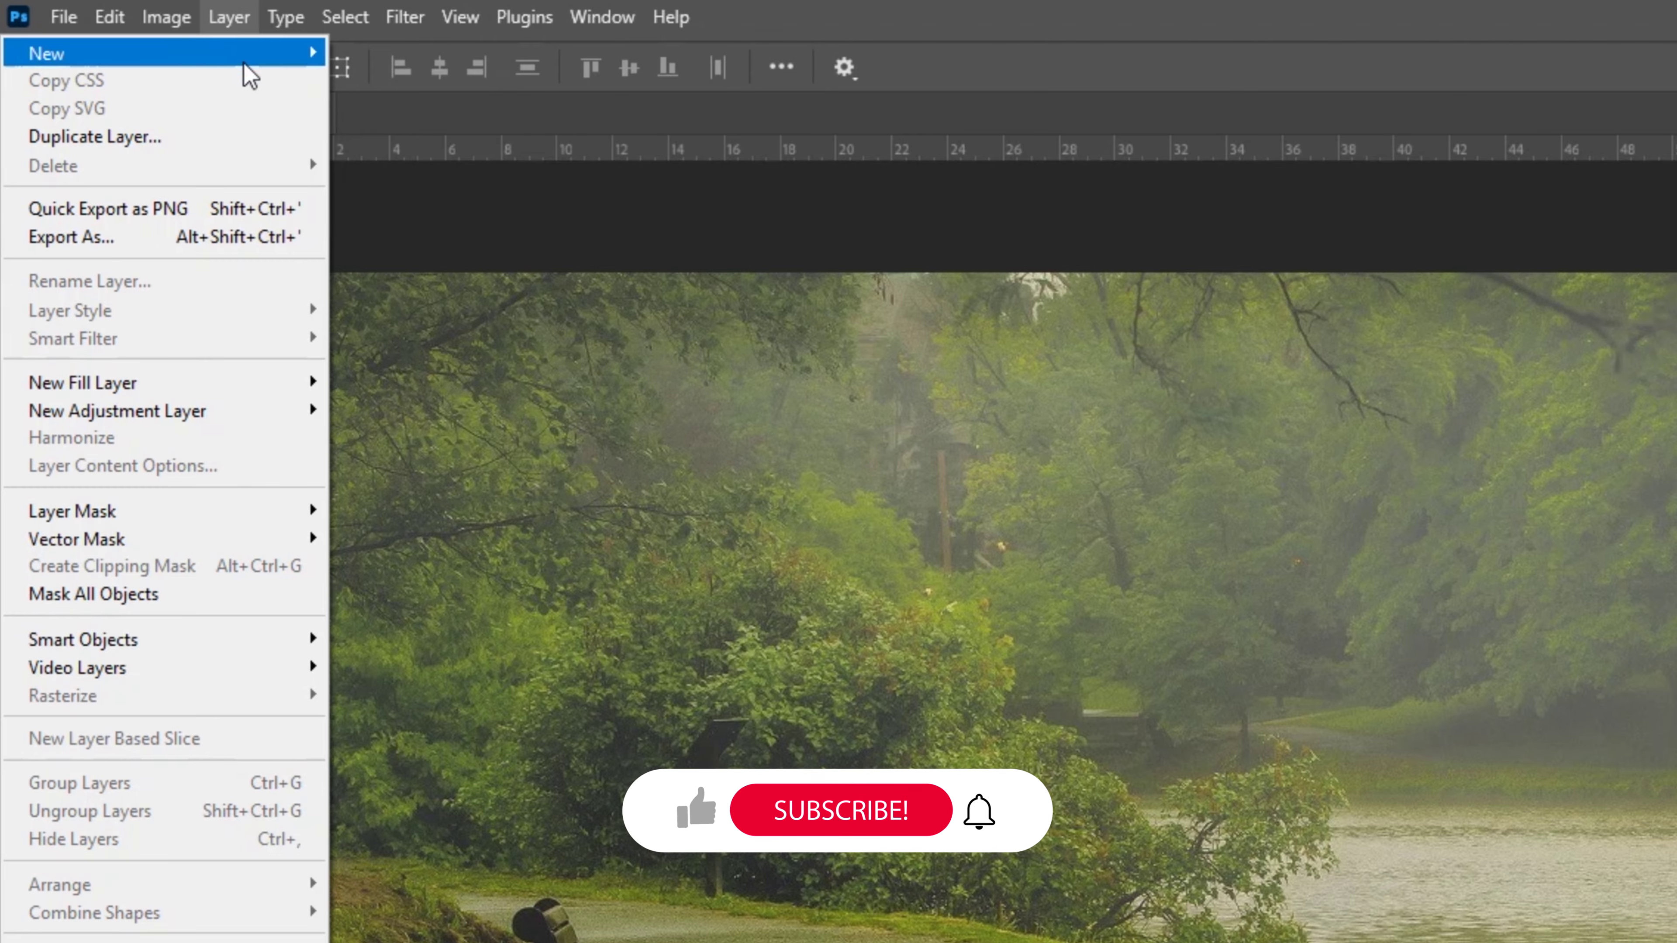
mouse_move(245, 74)
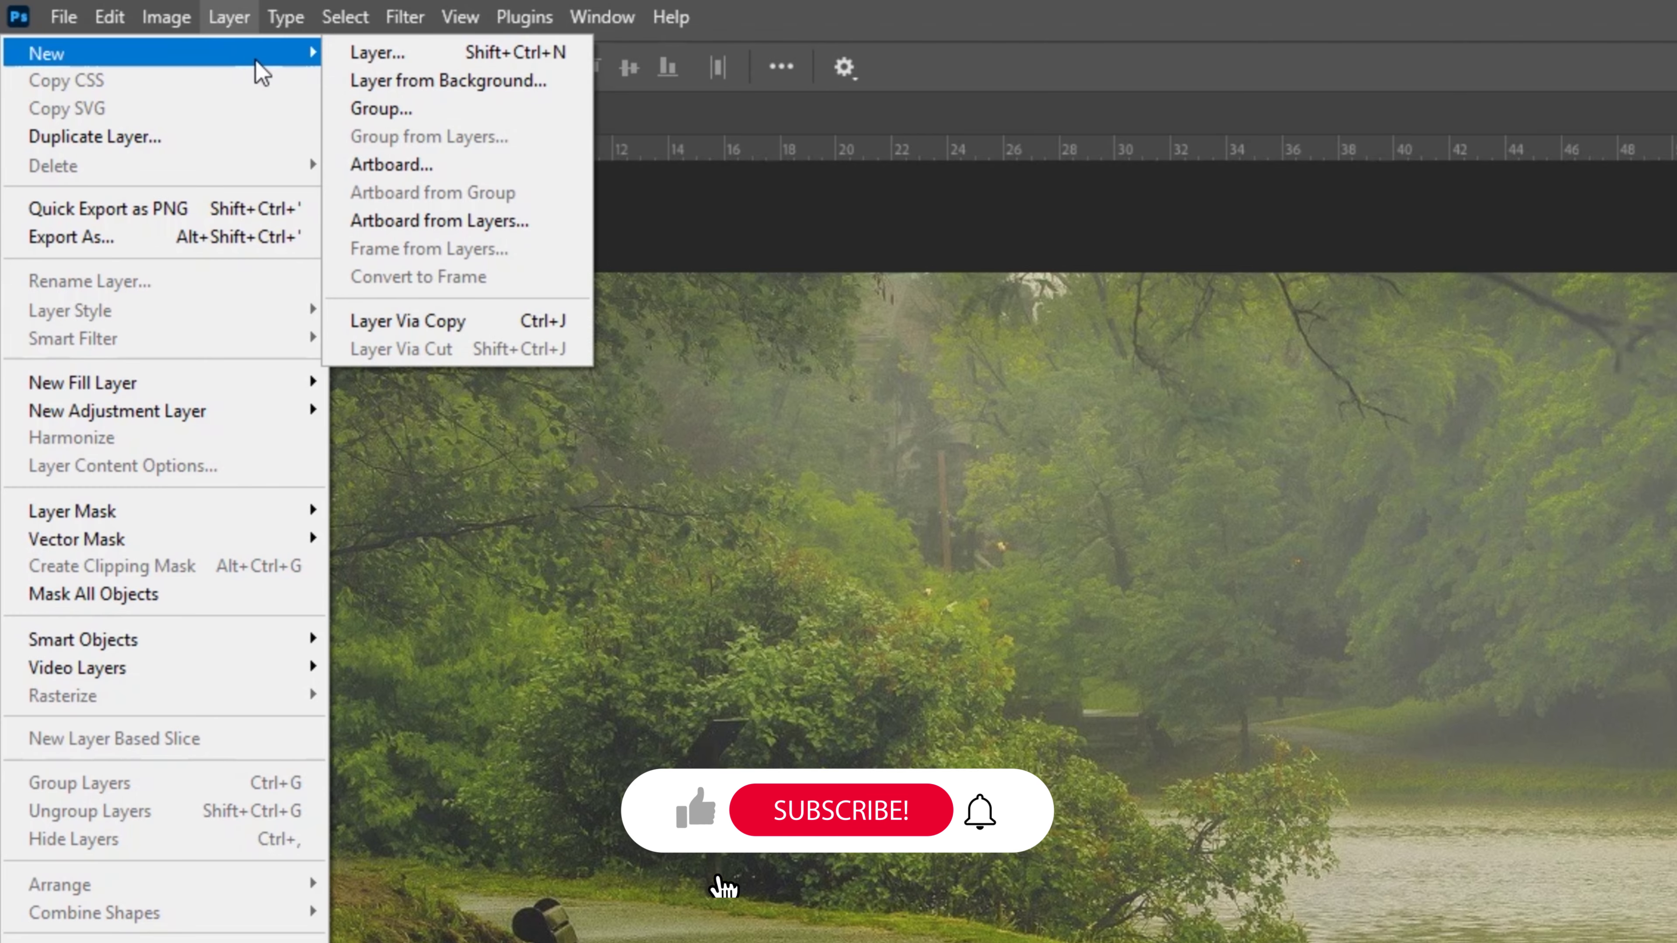
left_click(413, 63)
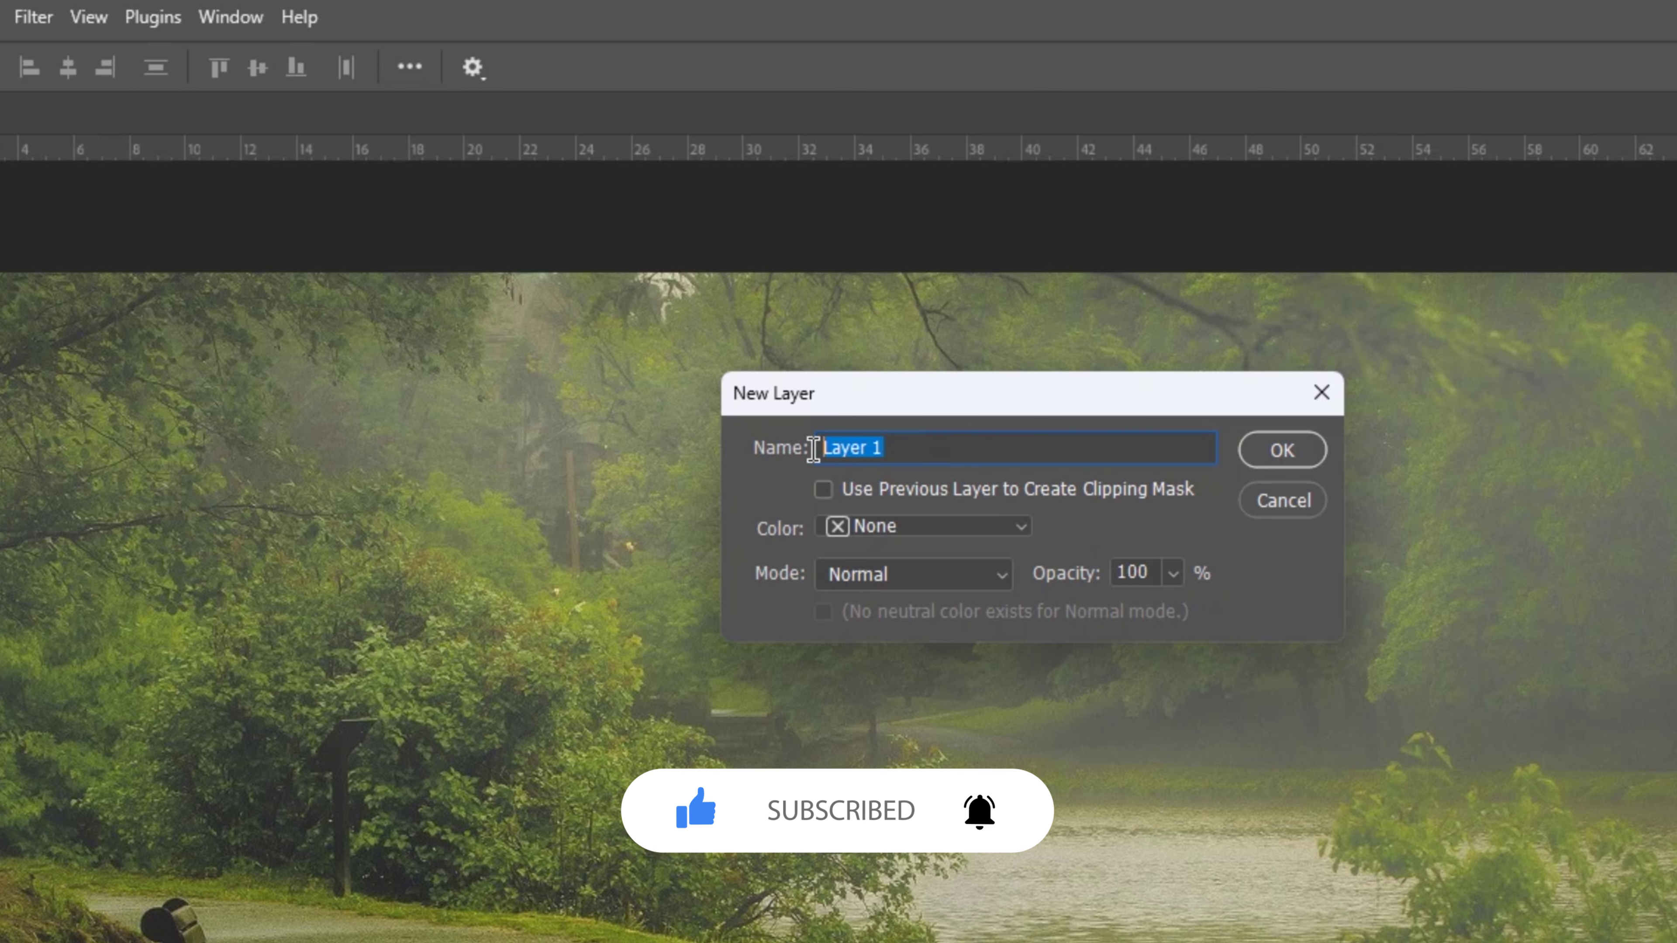
type("Rain")
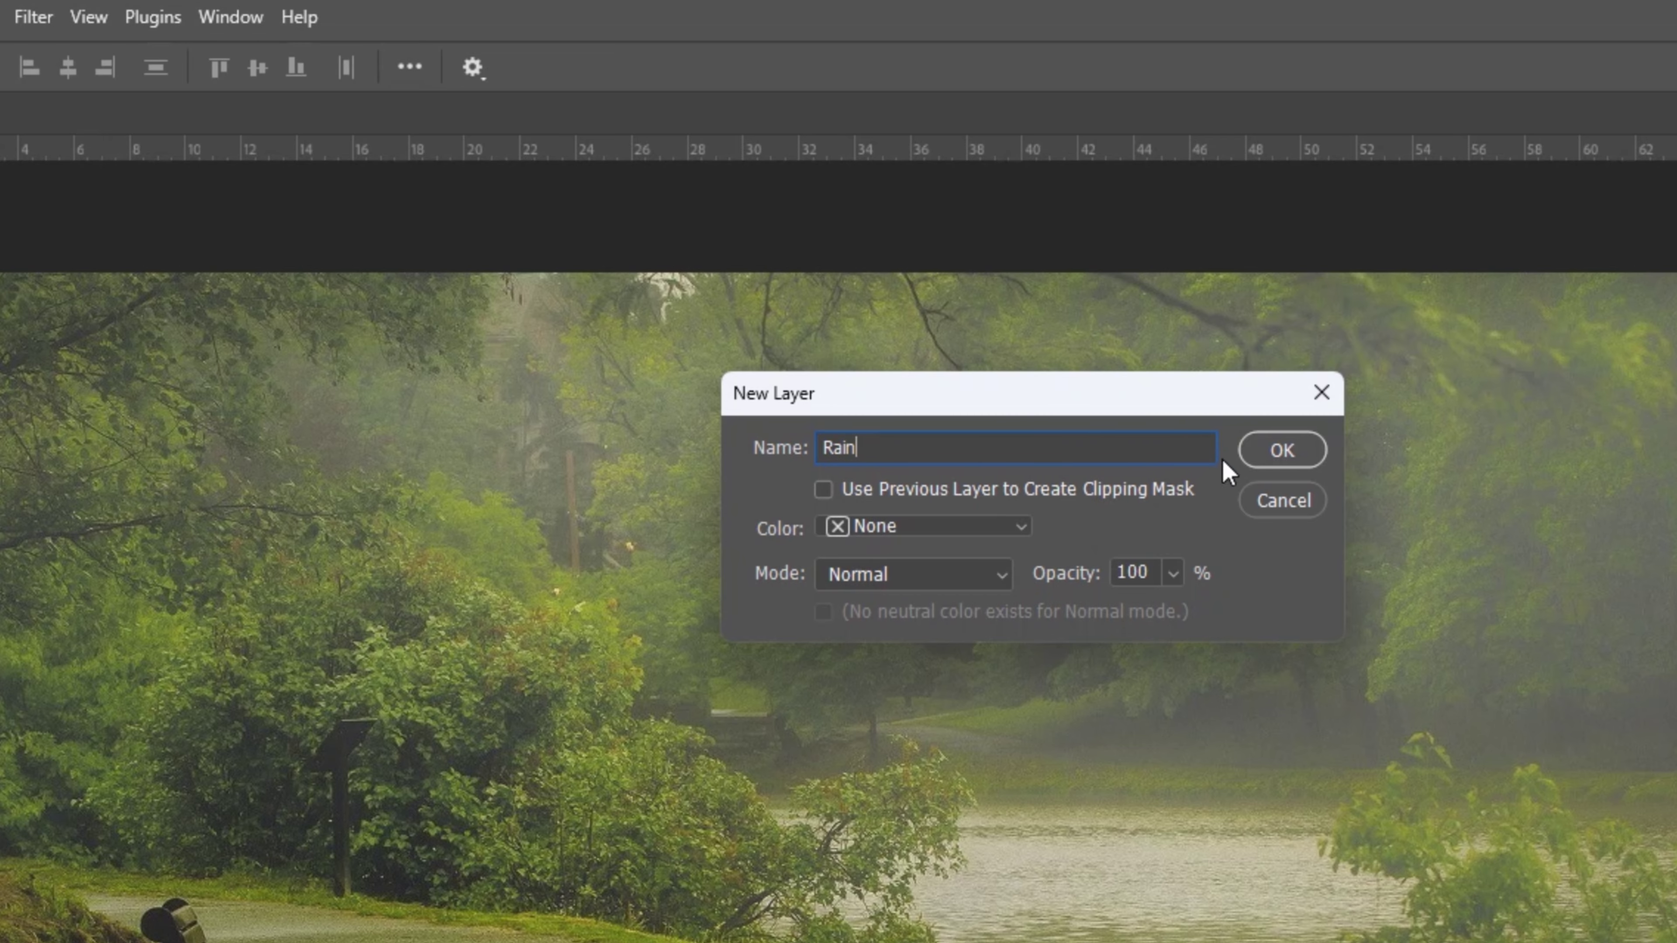
left_click(1251, 456)
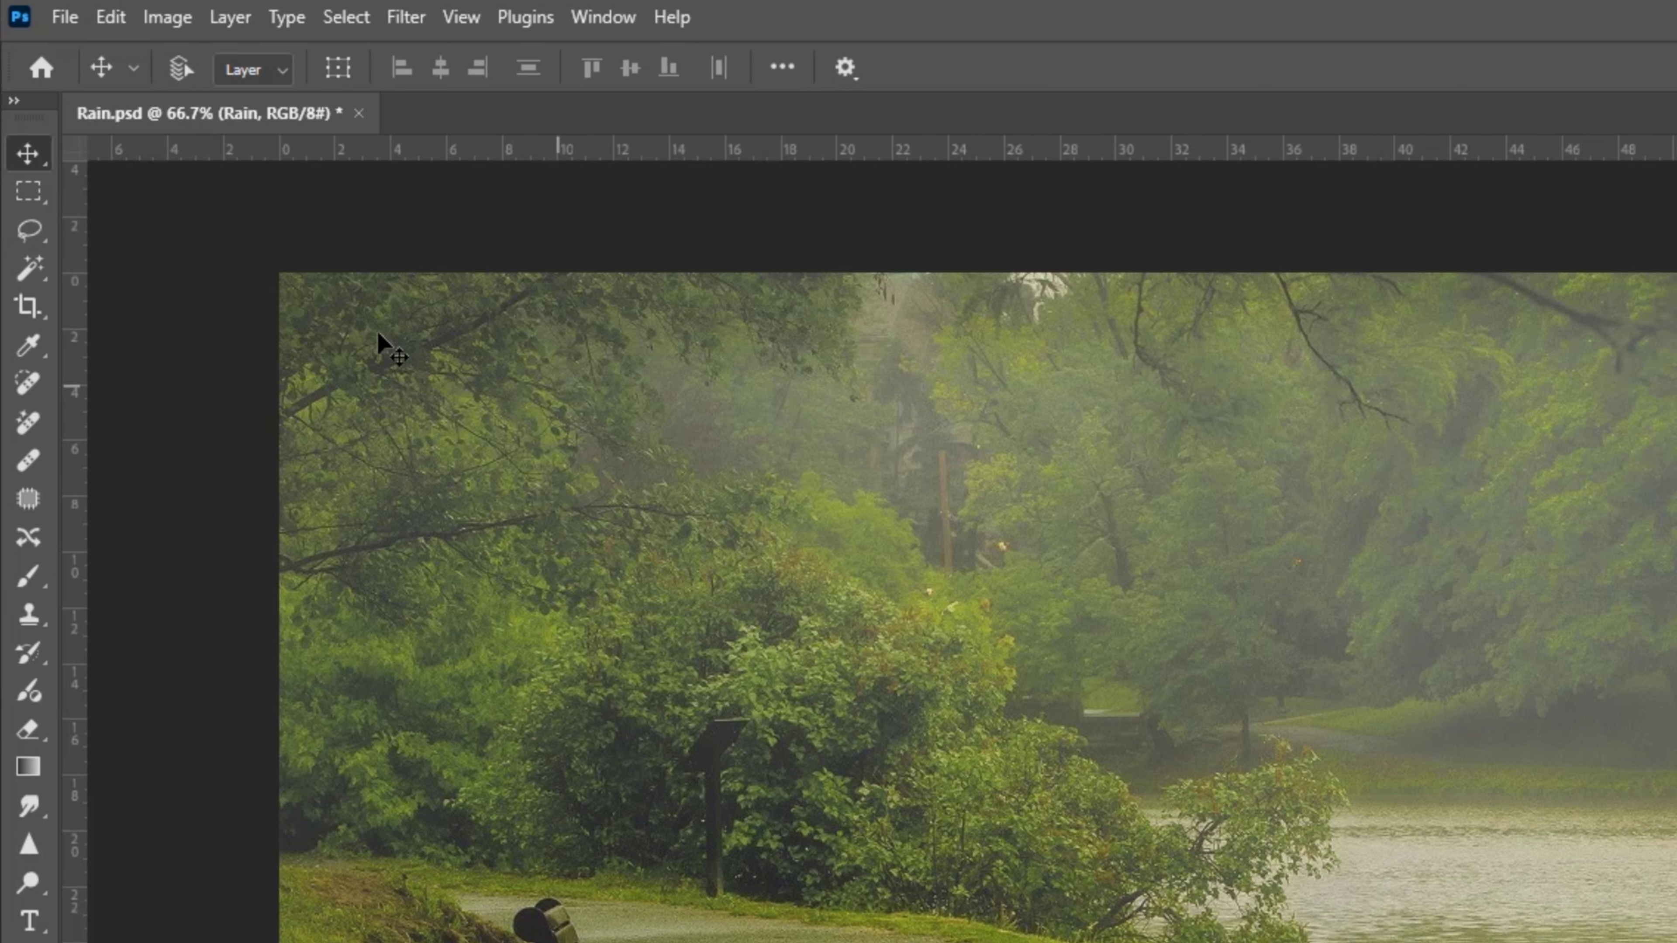
Fill the Rain layer with black at 100% opacity in Normal mode.
left_click(109, 18)
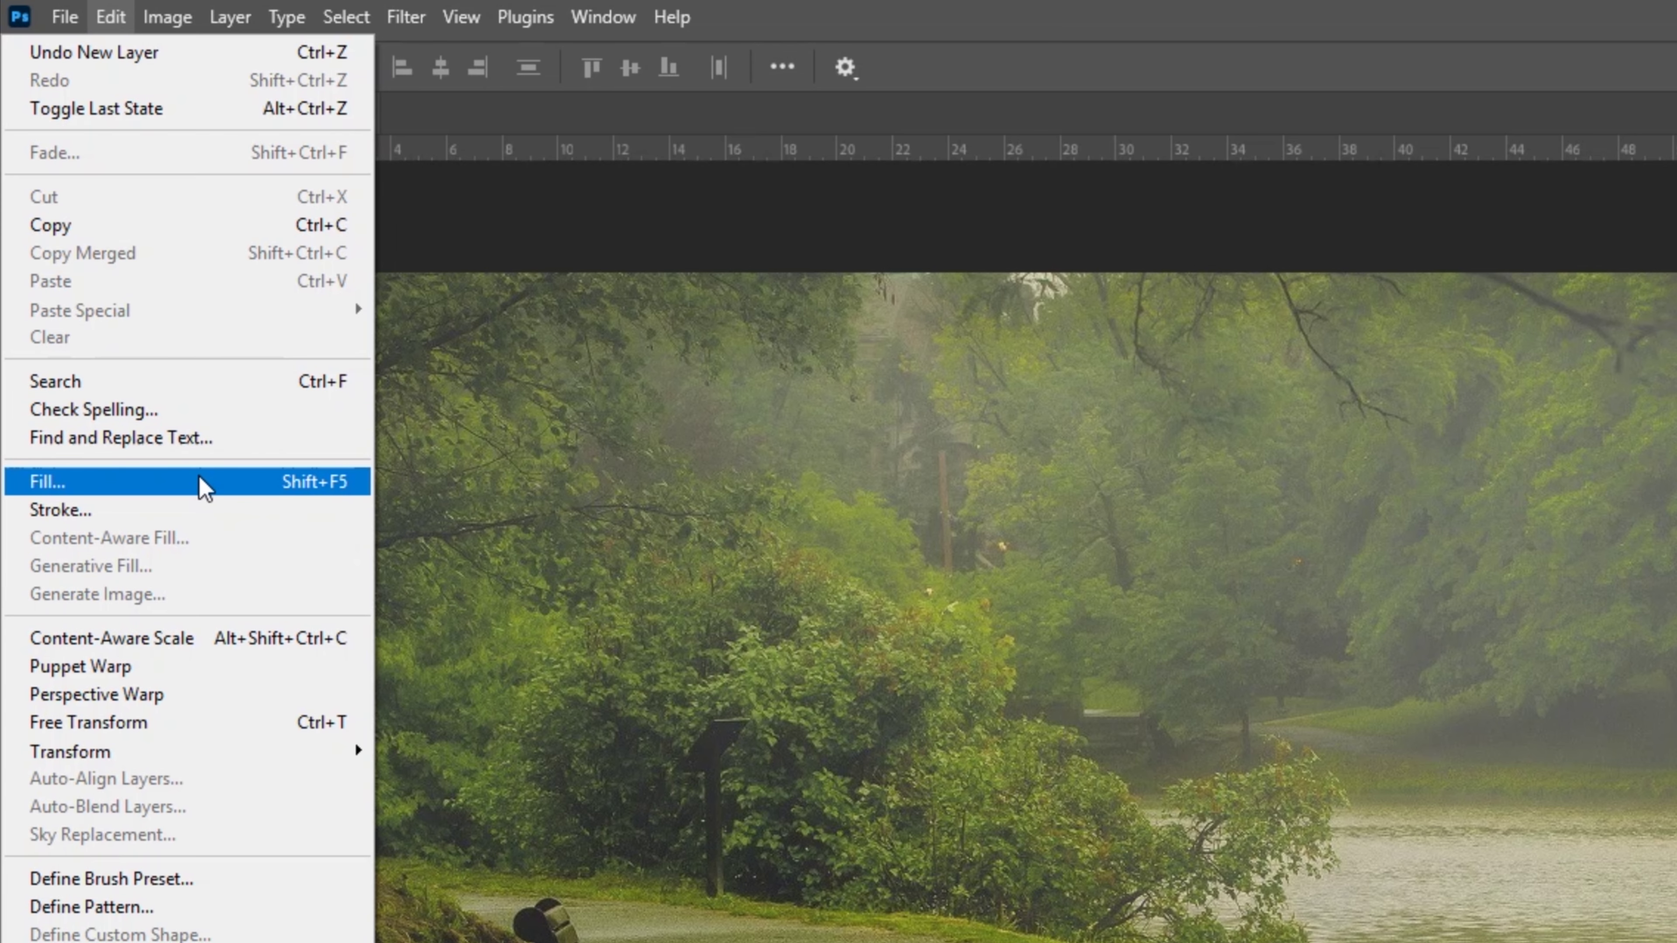
left_click(205, 487)
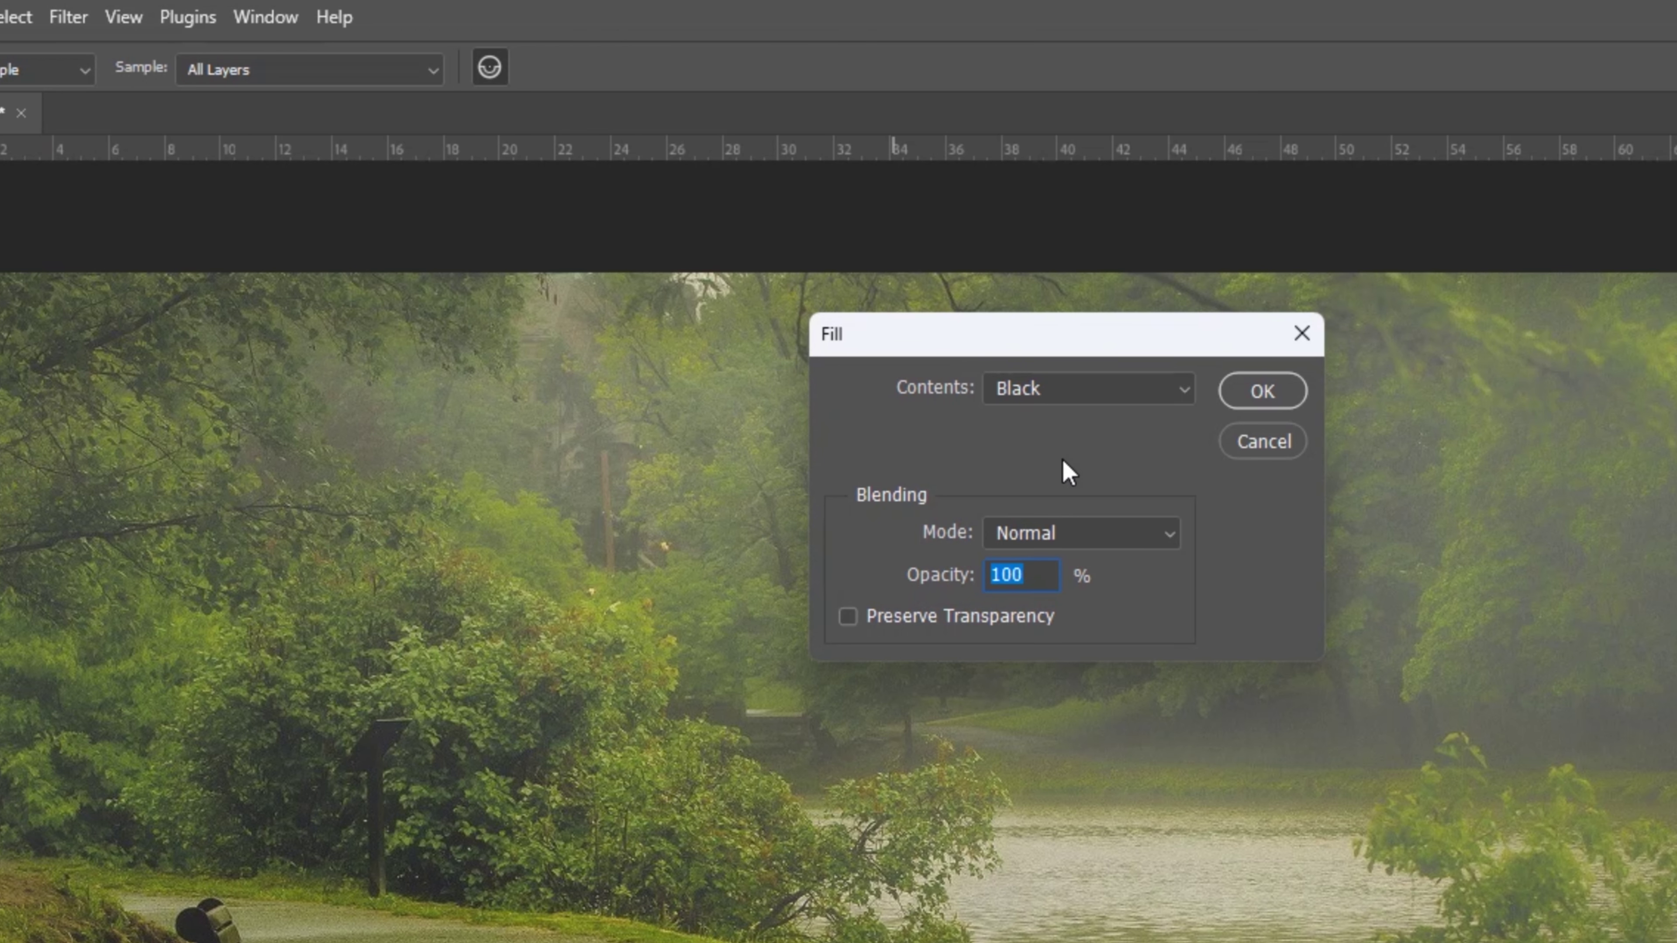
left_click(1082, 392)
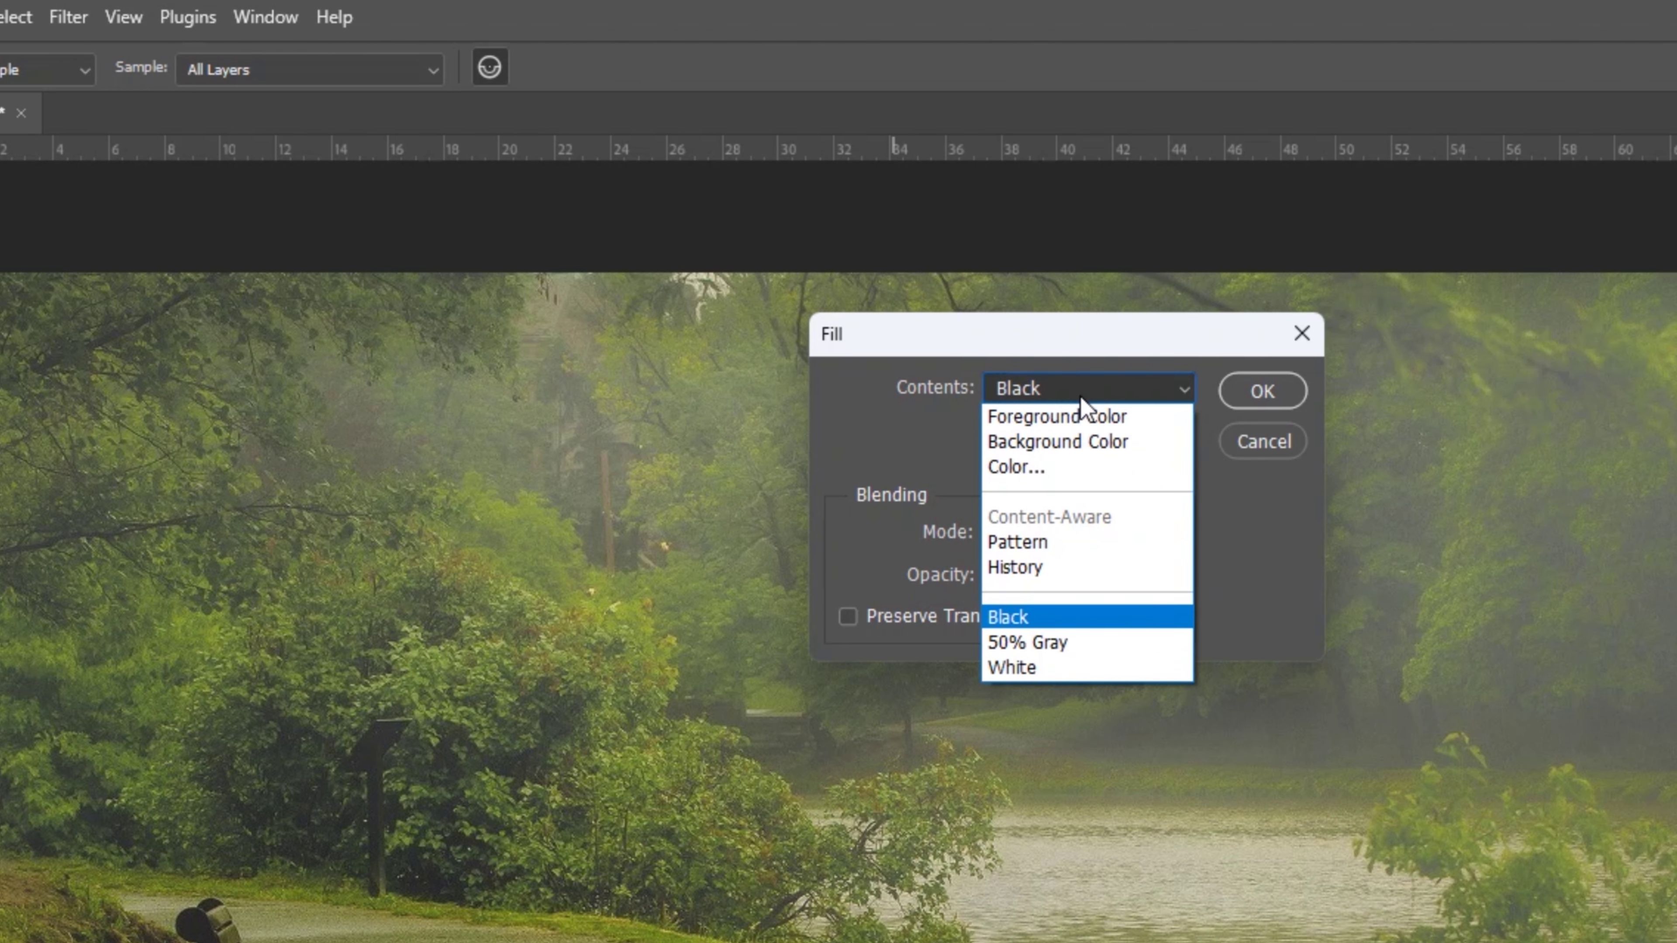
left_click(1068, 622)
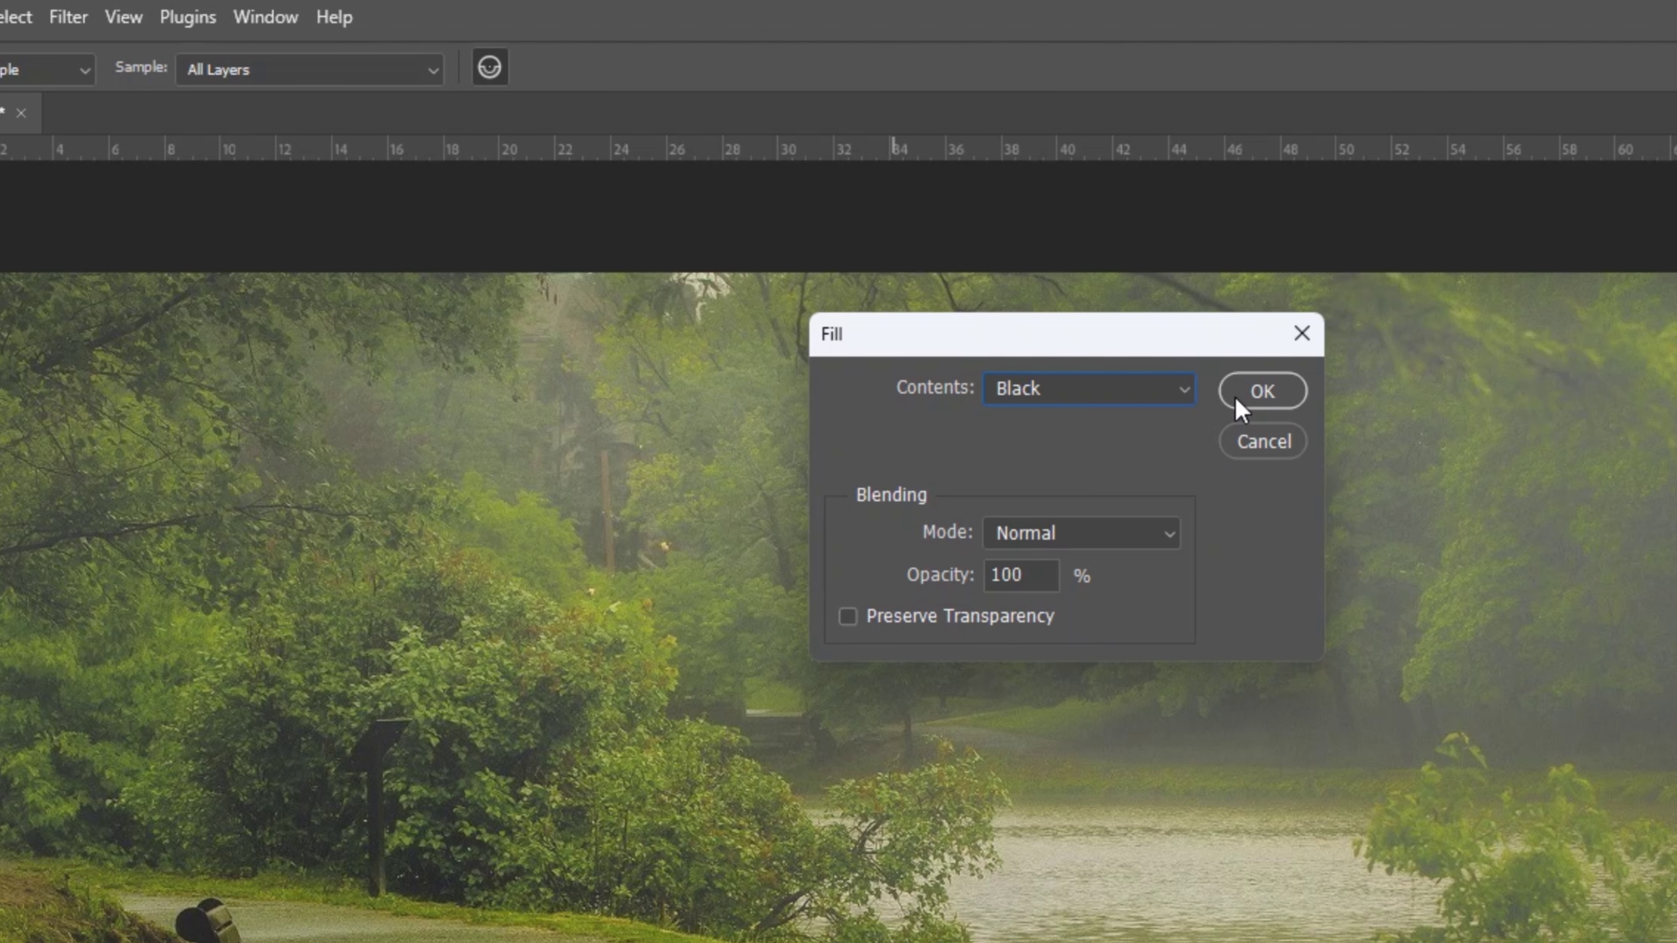
left_click(1259, 391)
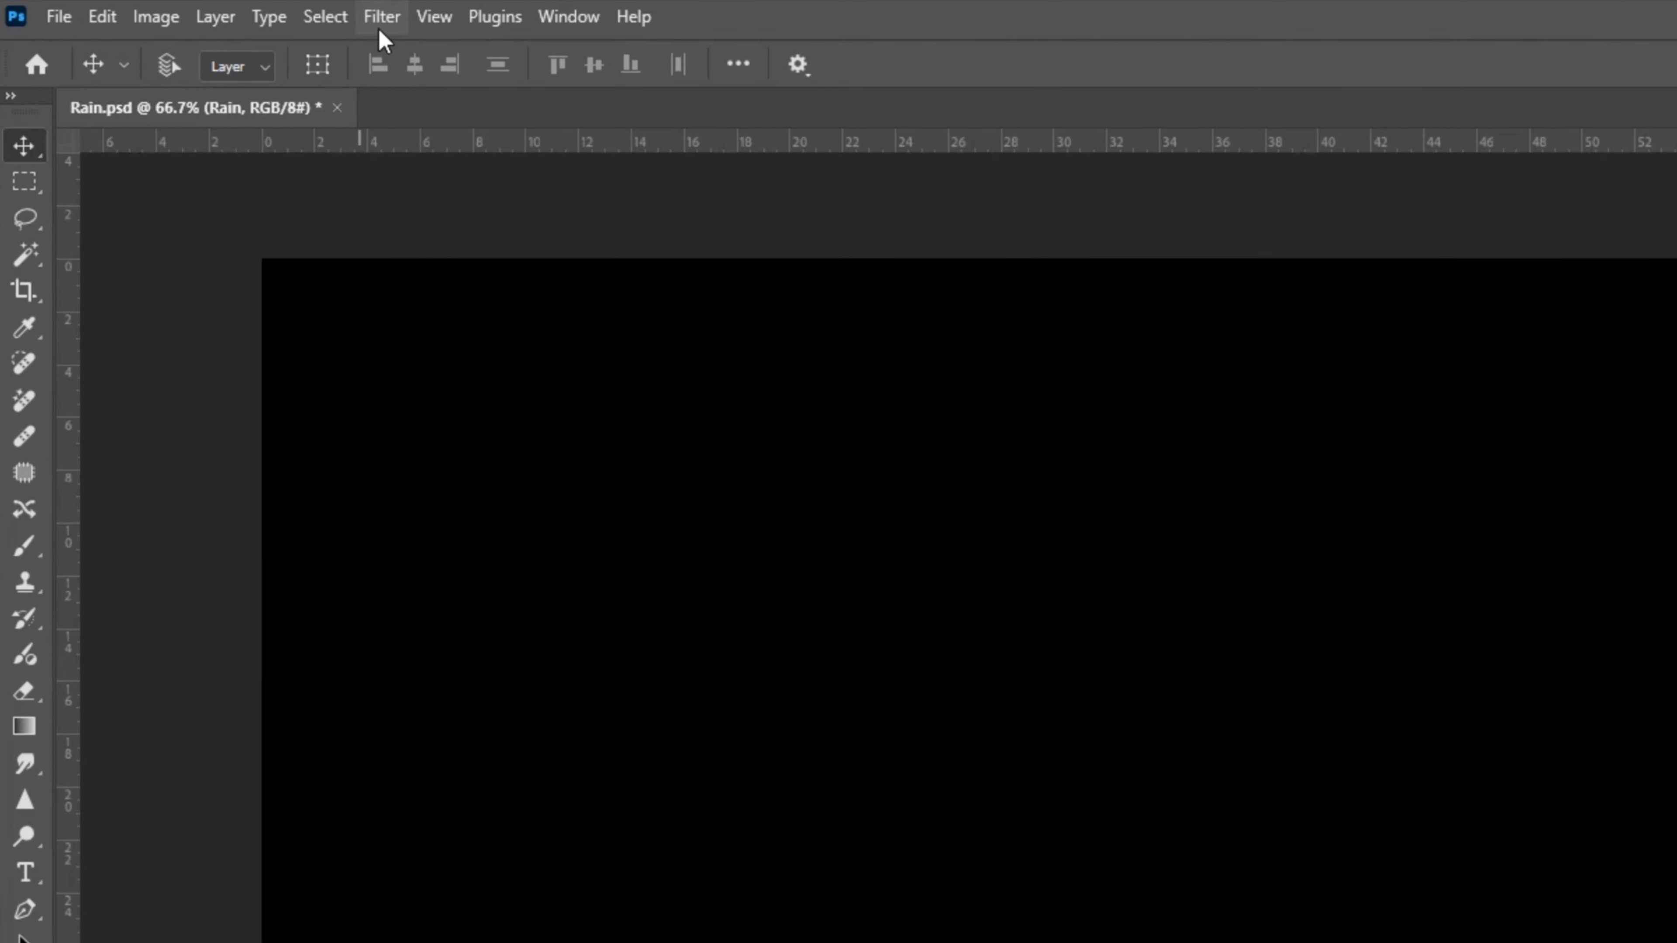
Apply the Add Noise filter to the Rain layer with a 400% amount, Gaussian distribution and Monochromatic enabled.
left_click(239, 15)
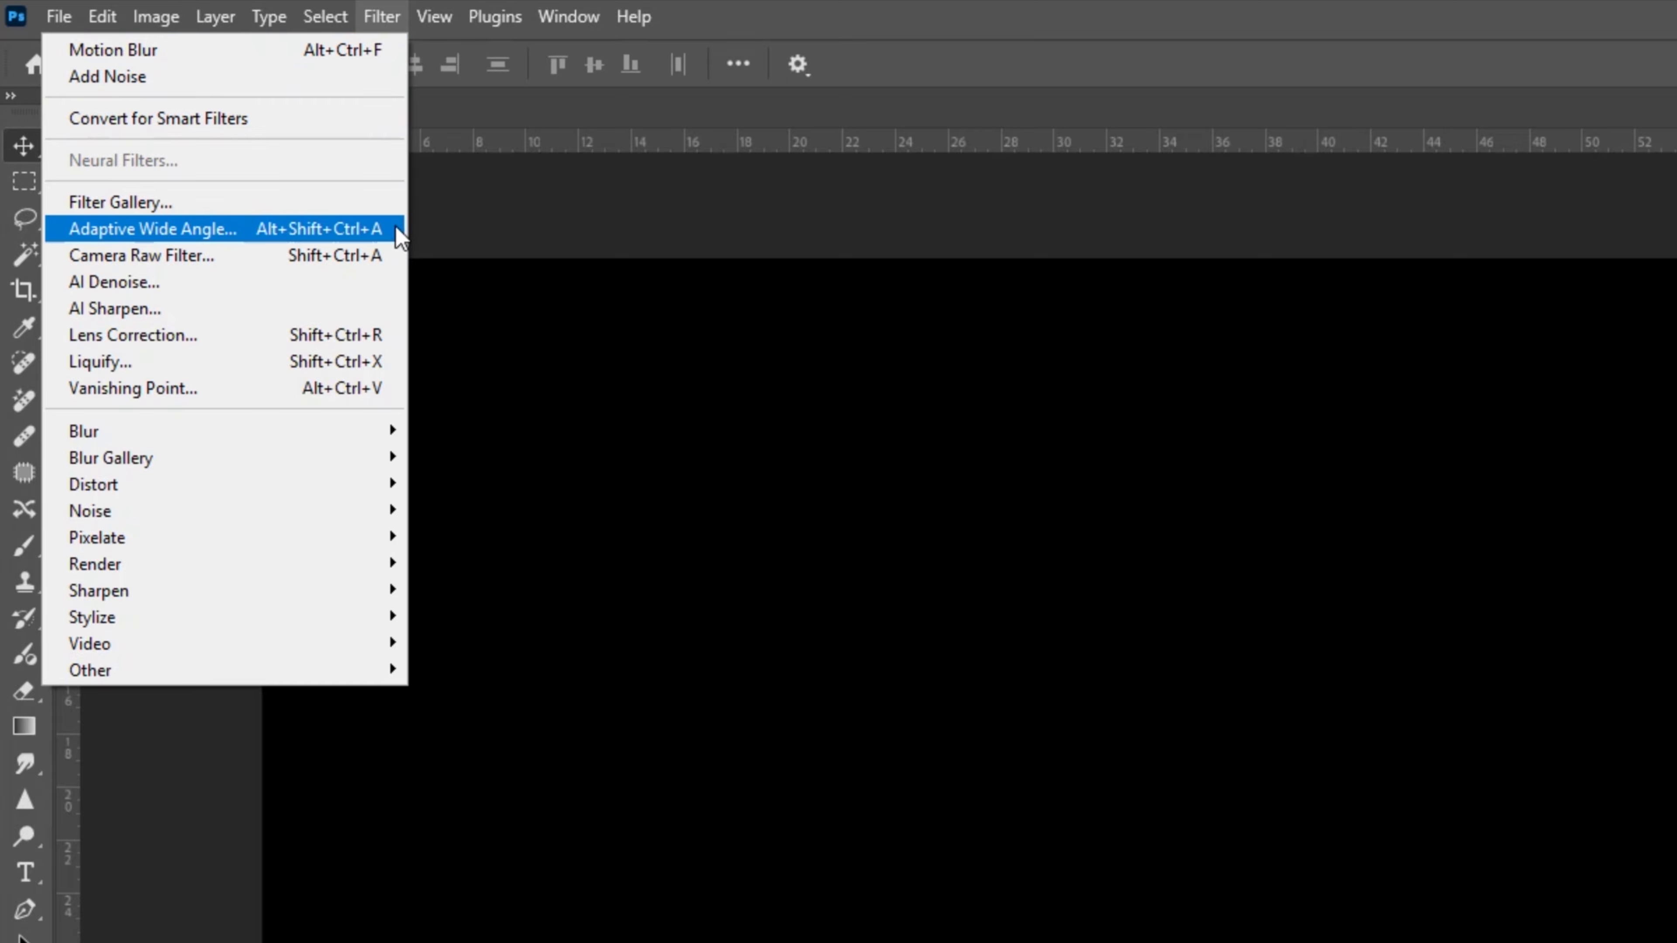
mouse_move(372, 514)
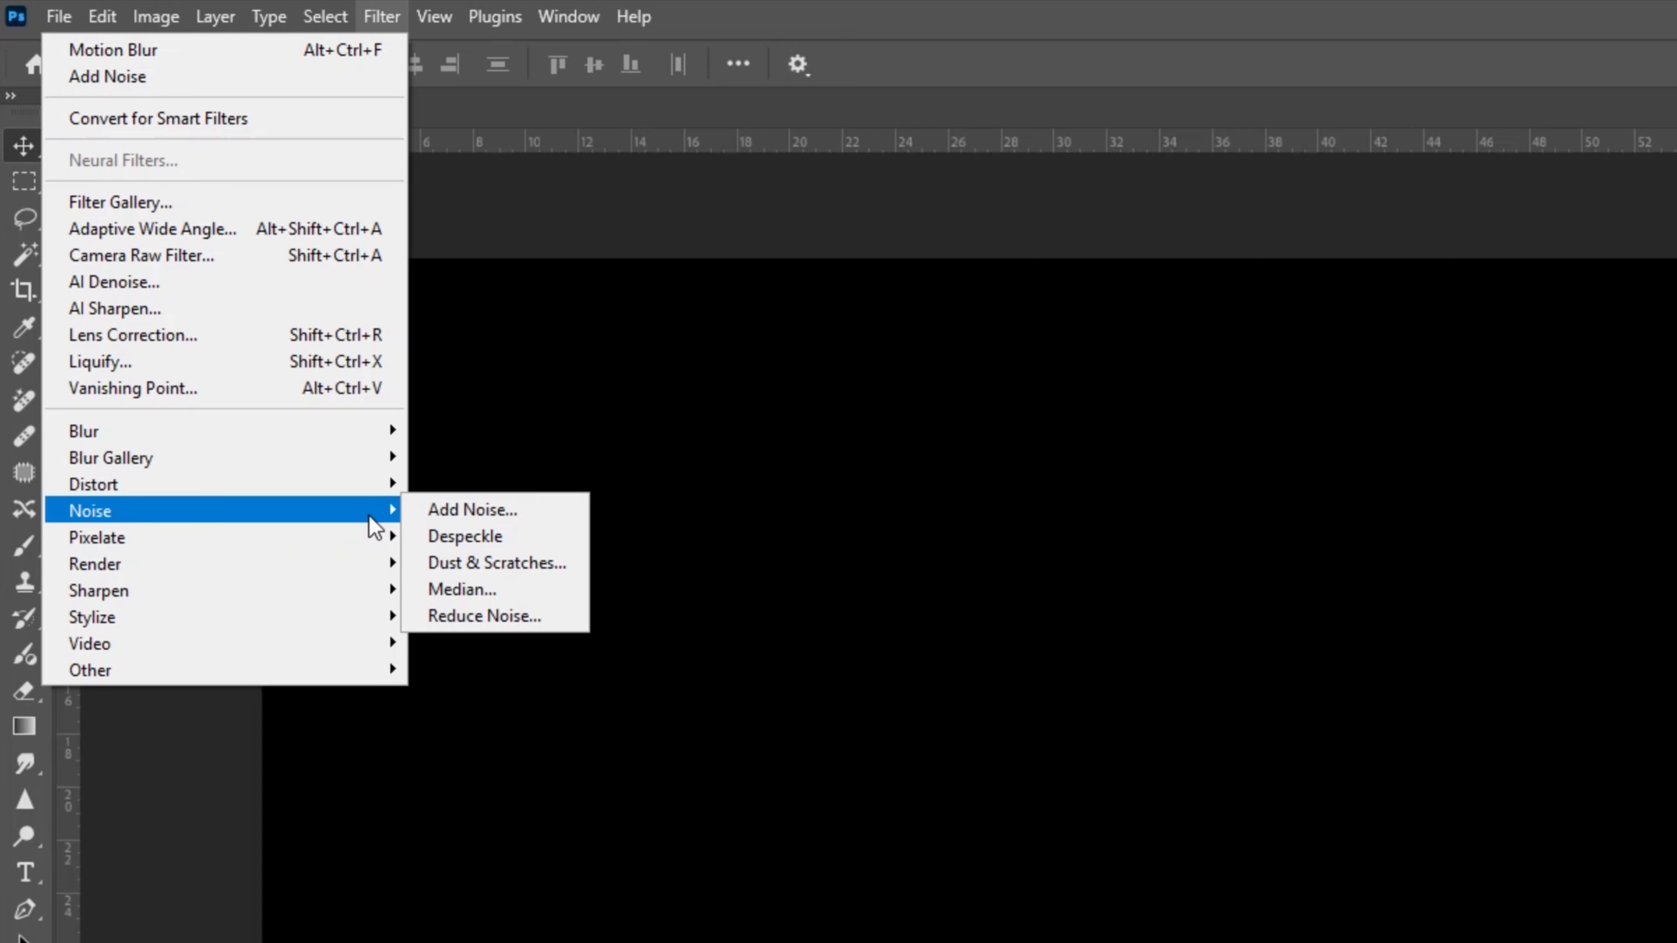
left_click(526, 510)
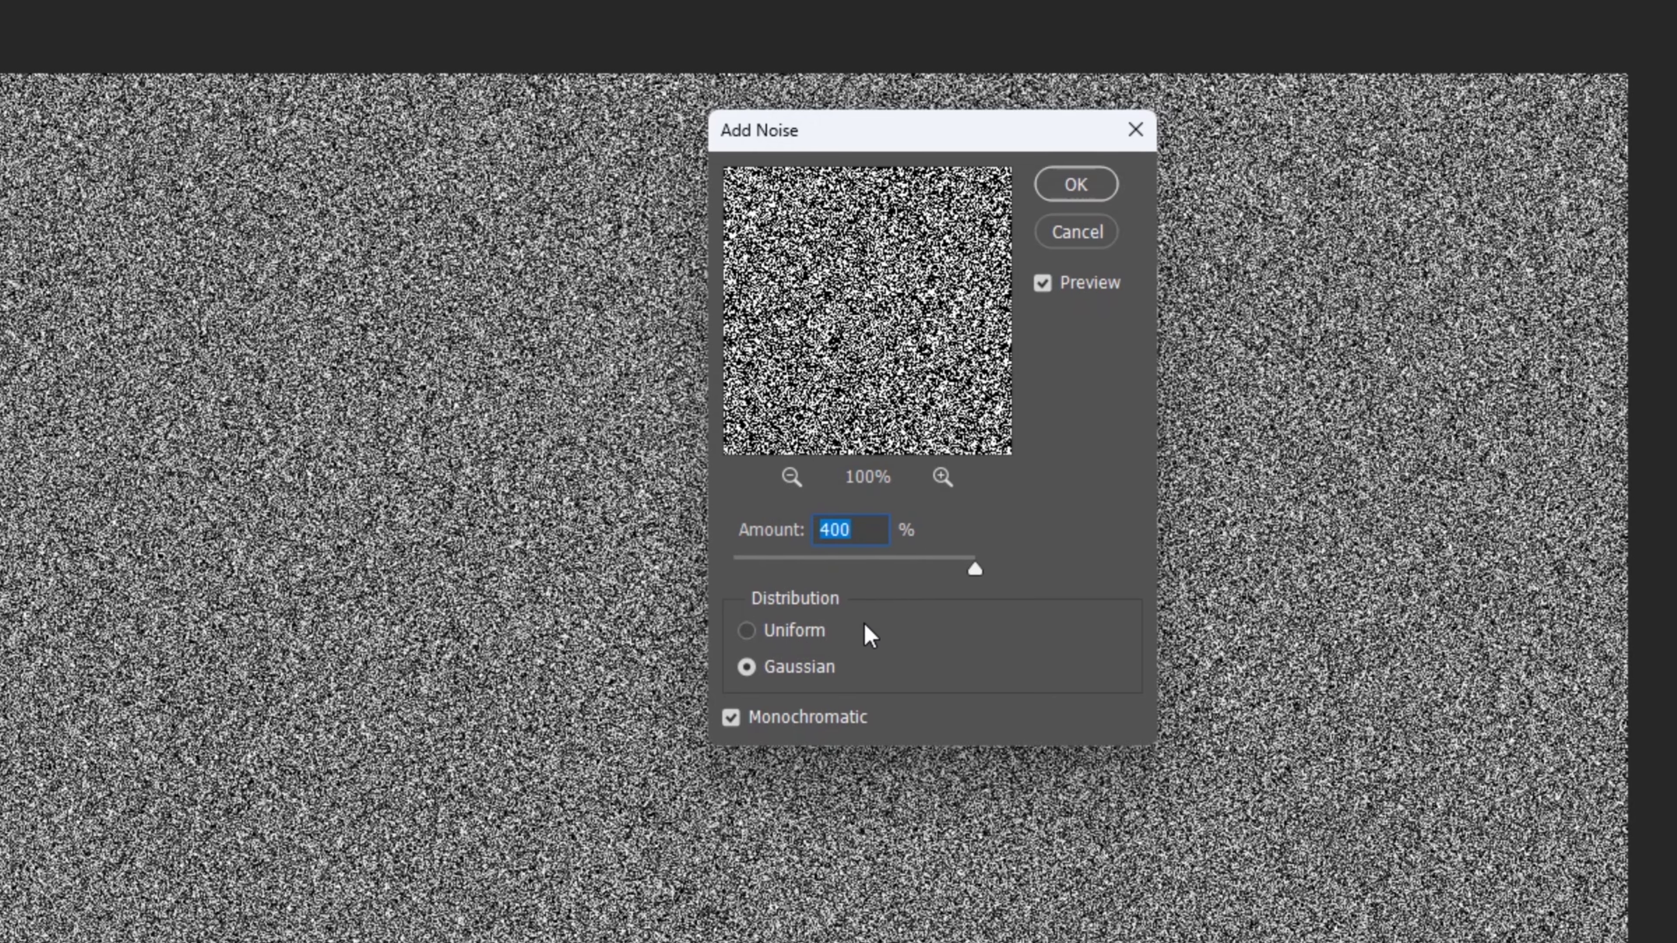
left_click(797, 668)
left_click(754, 731)
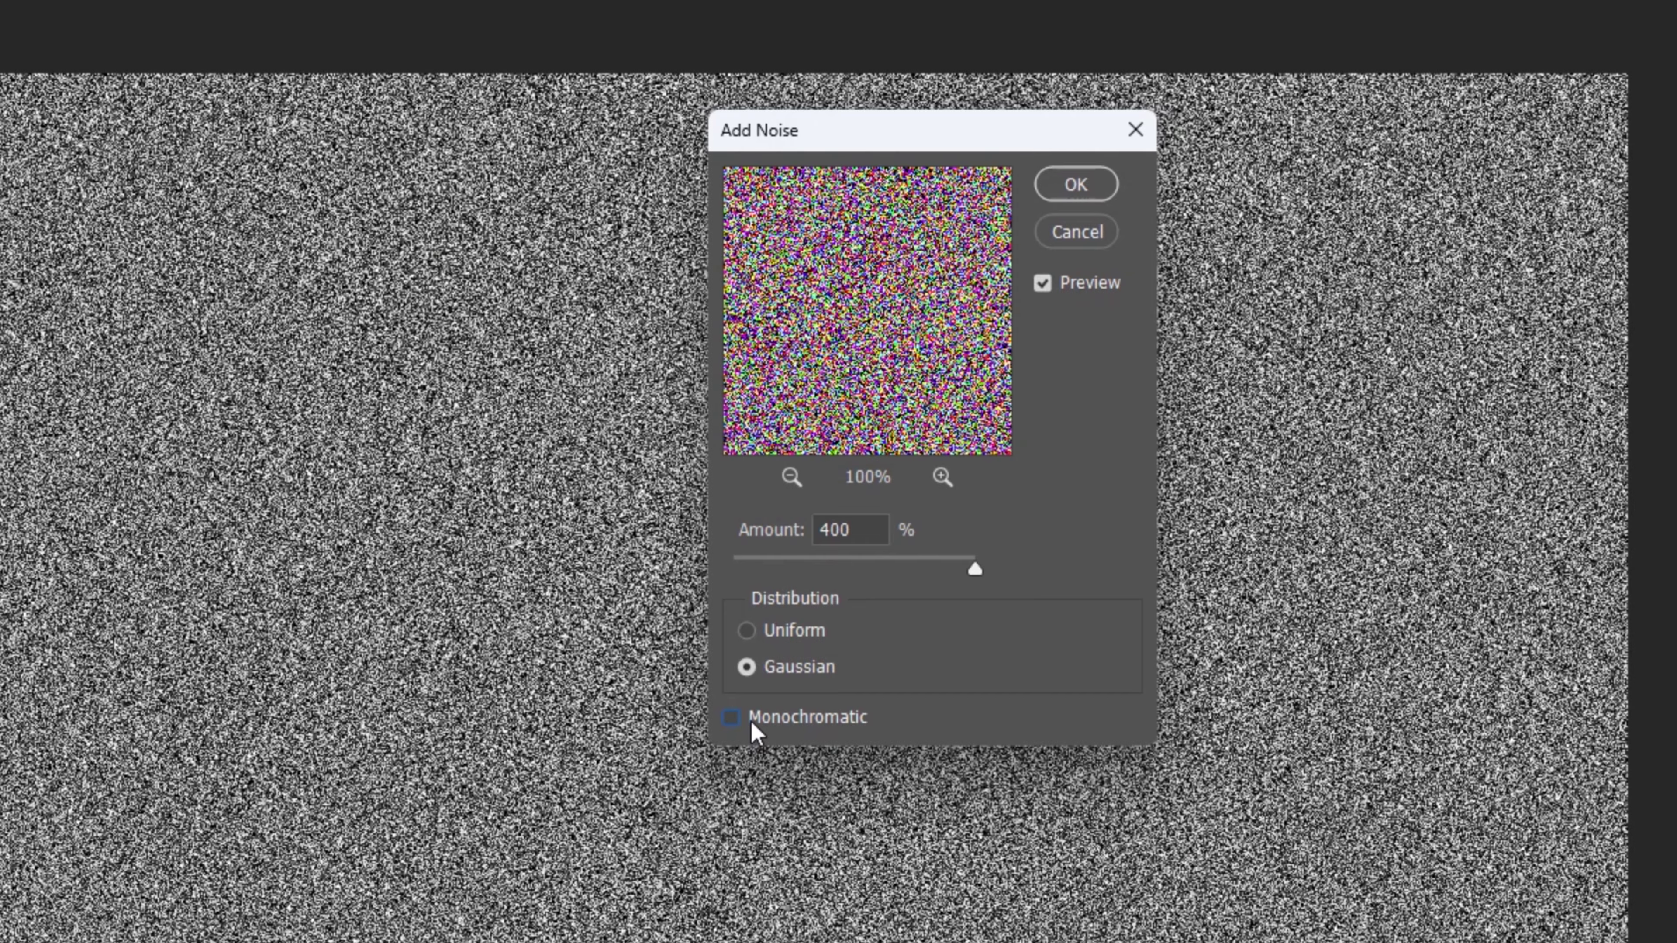
left_click(752, 725)
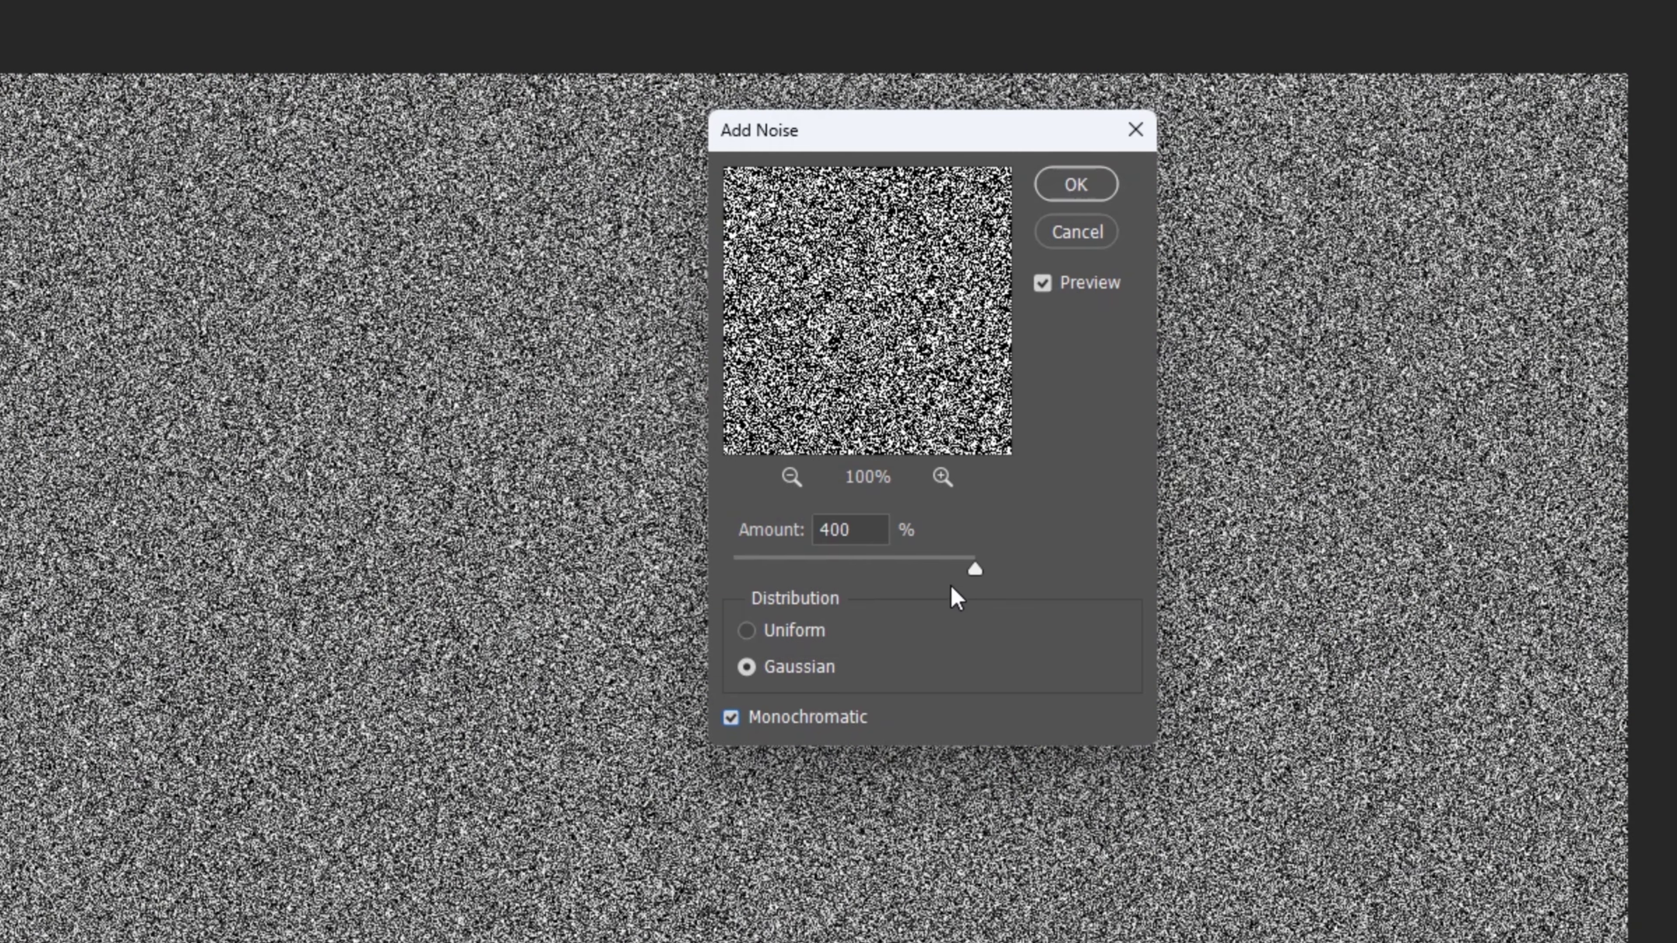
left_click_drag(970, 571, 1010, 582)
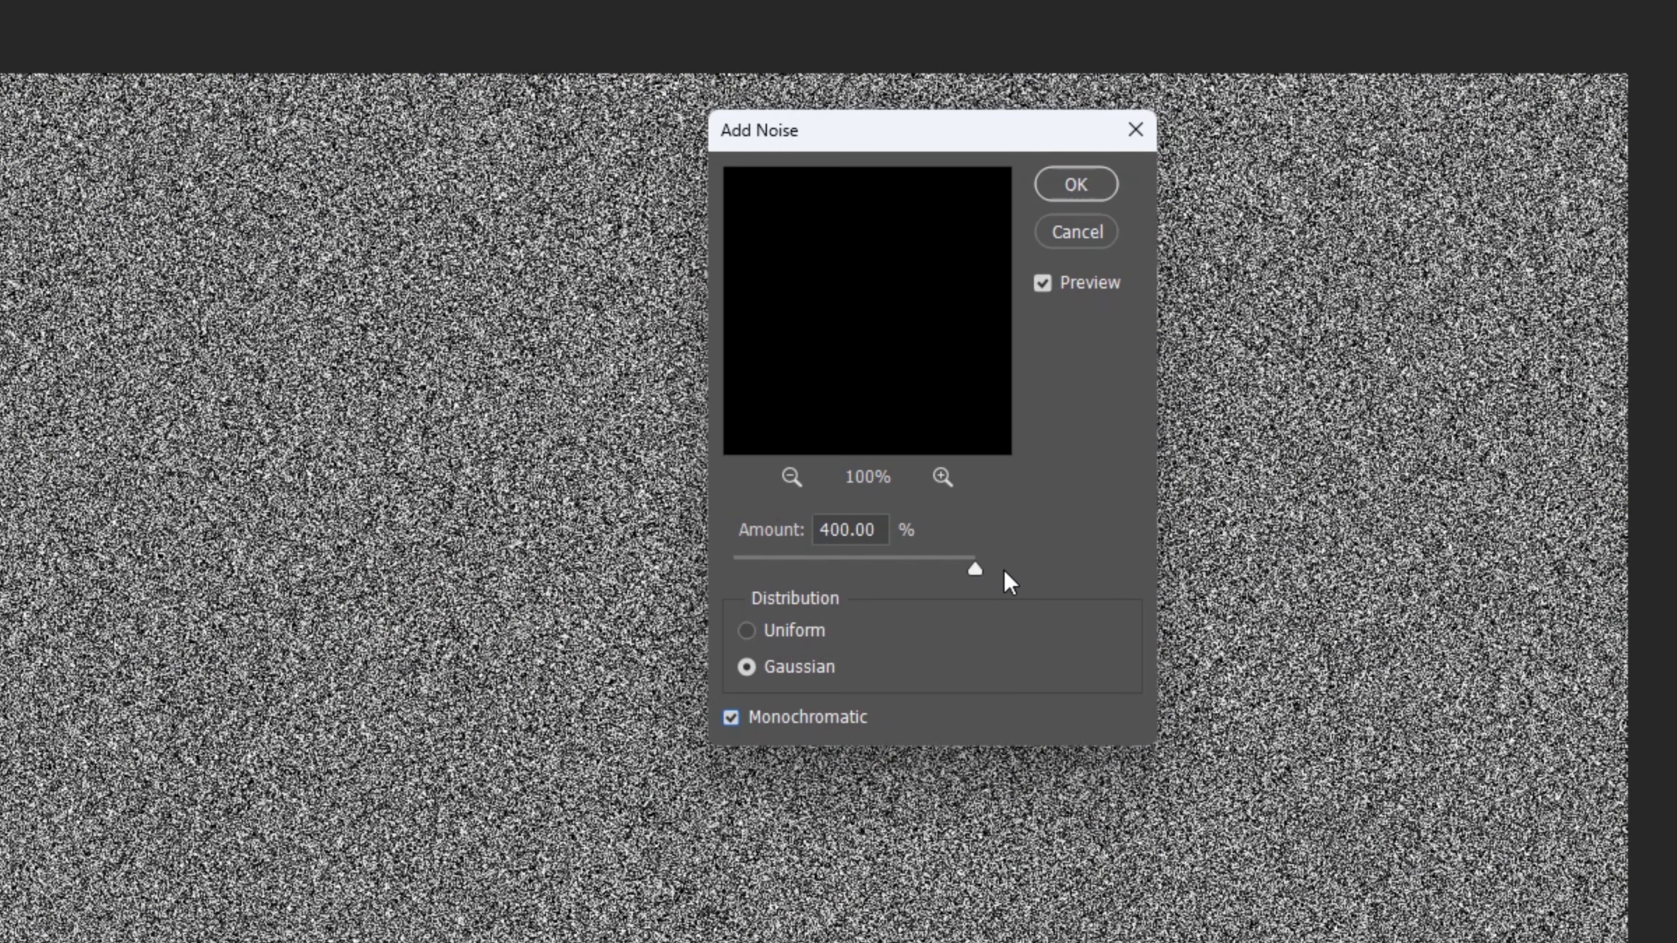
left_click(1092, 190)
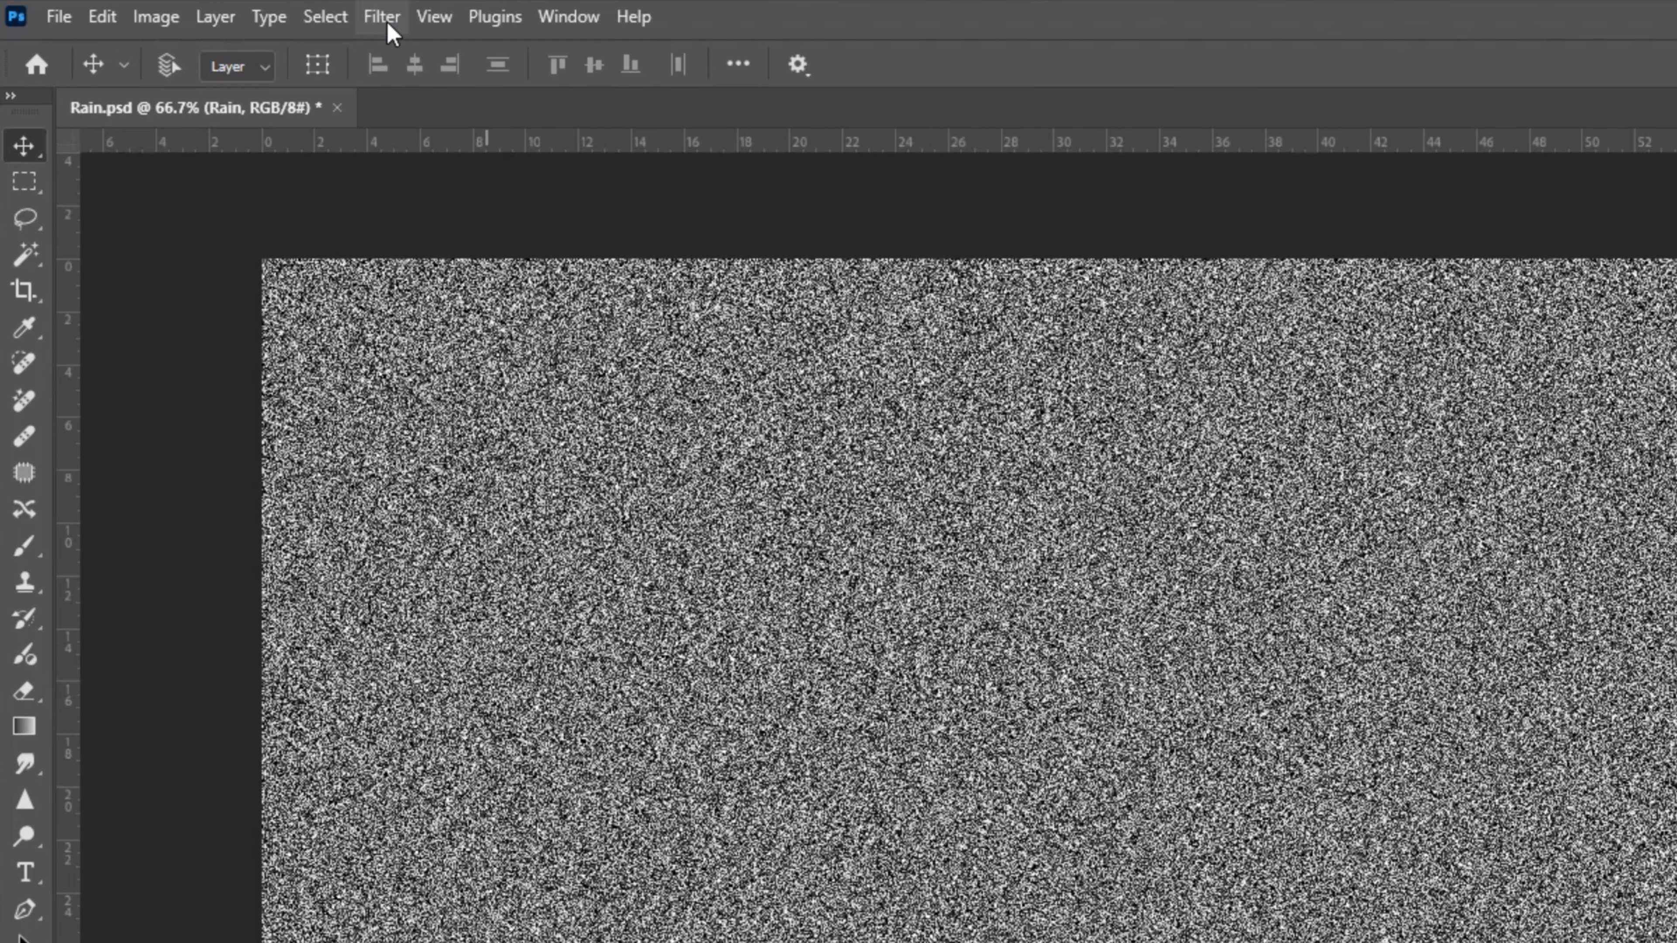
Convert the Rain layer to a smart object for smart filters.
left_click(244, 18)
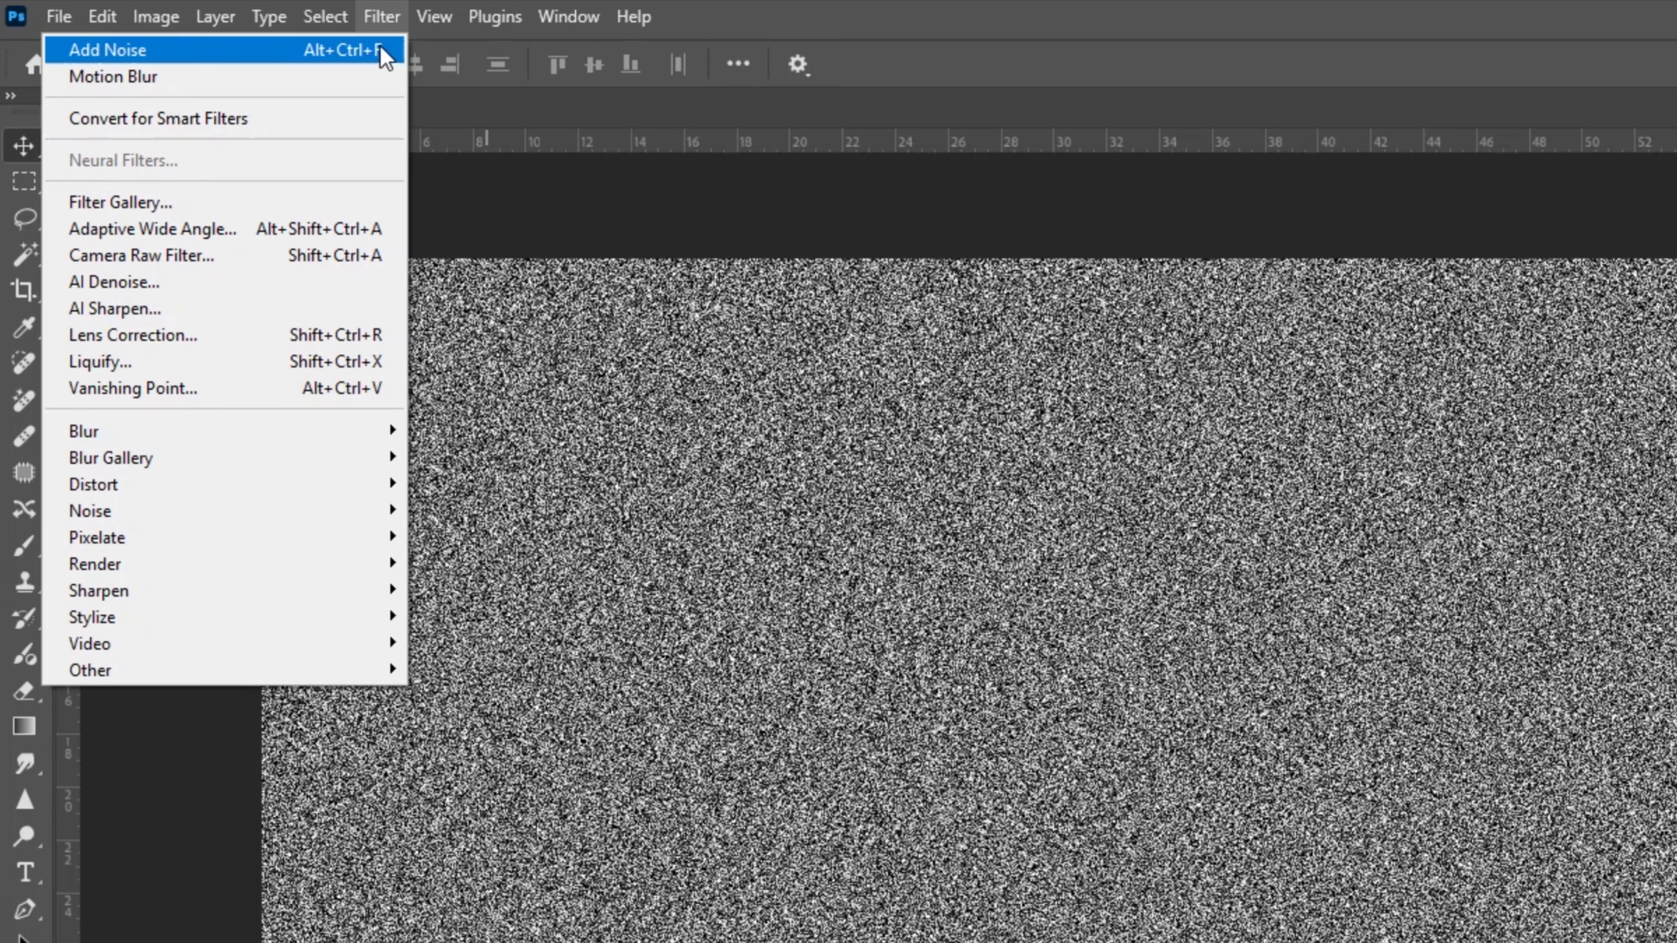
left_click(368, 122)
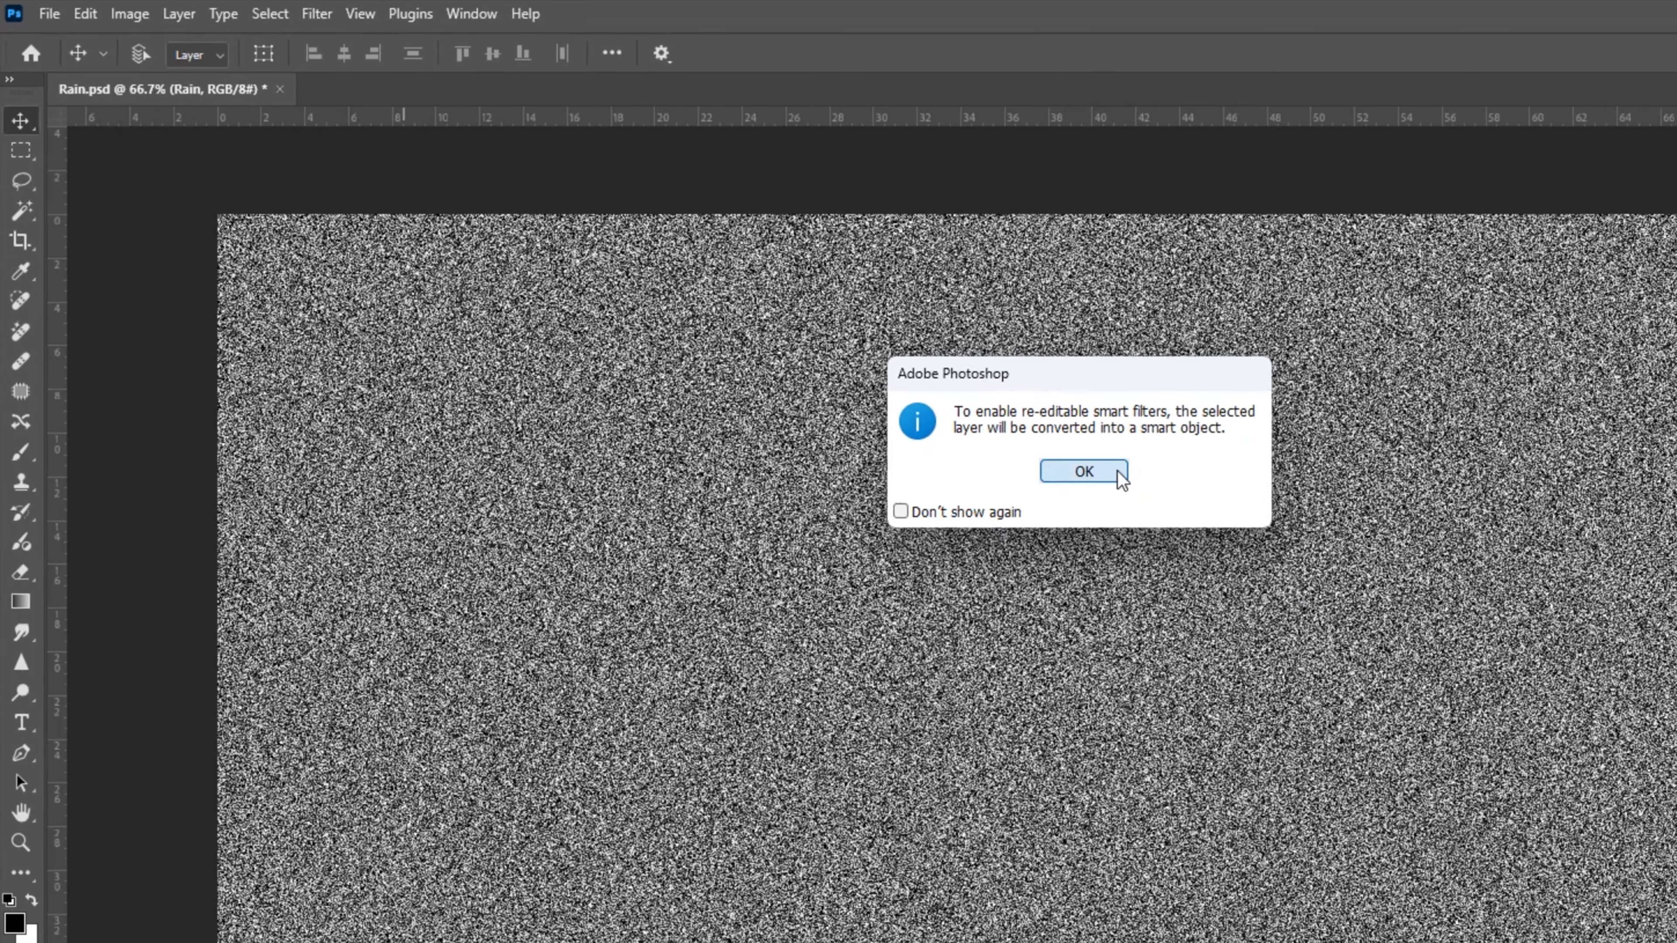
left_click(1347, 568)
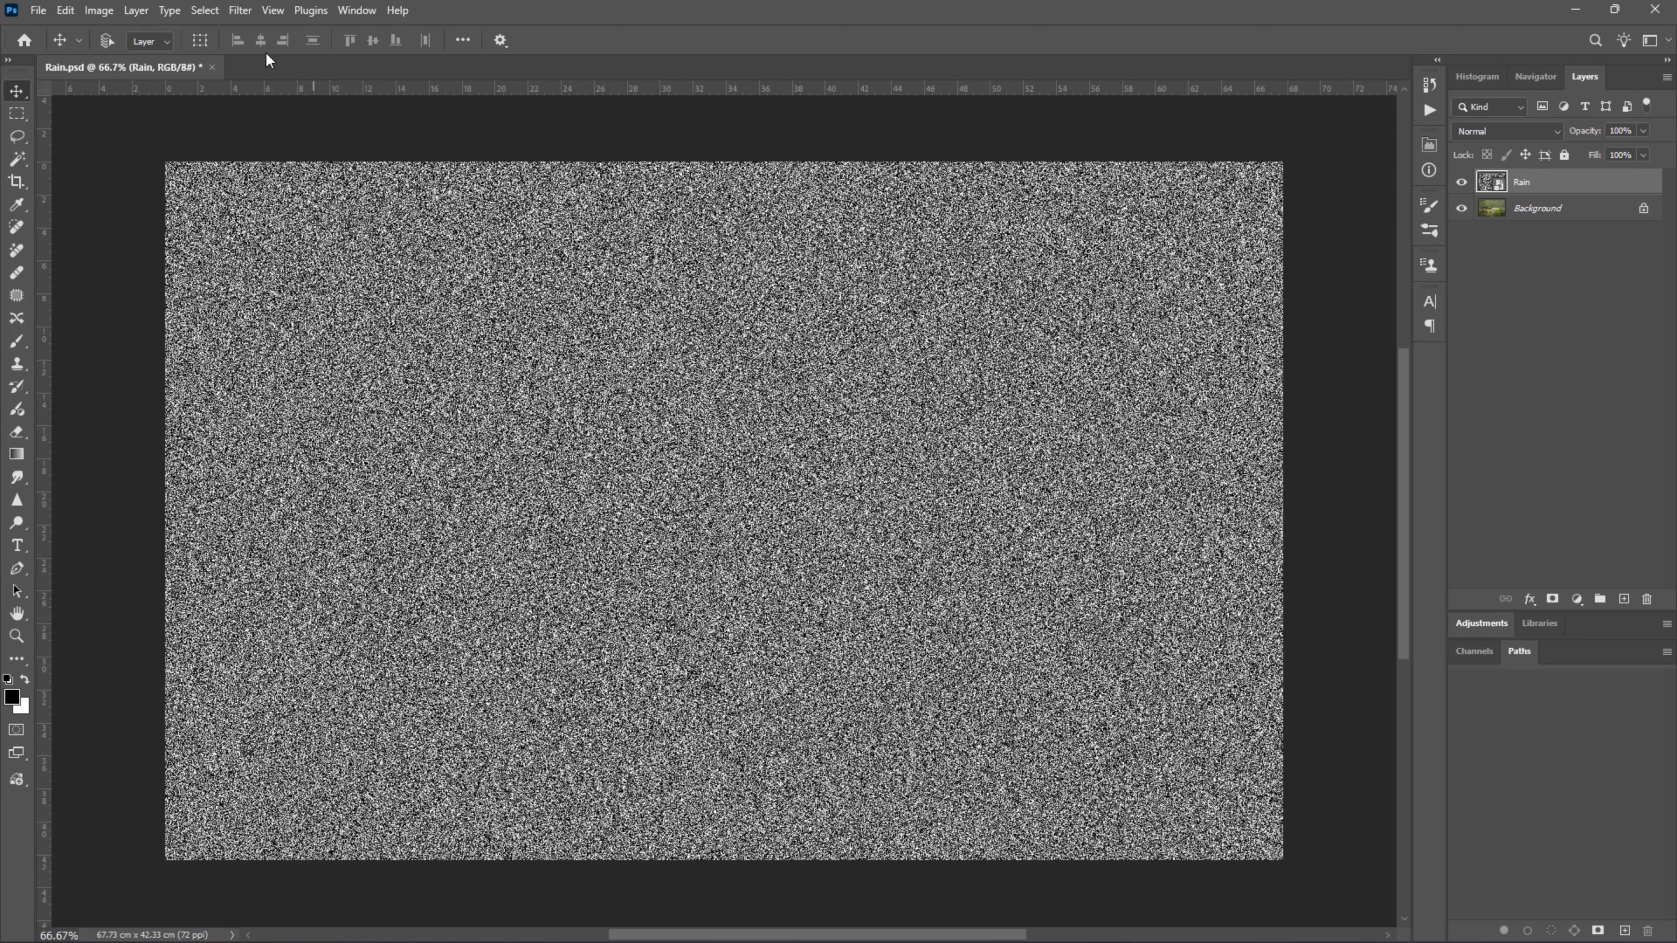
Apply a Motion Blur to the Rain layer with a 68° angle and a 30-pixel distance.
left_click(247, 19)
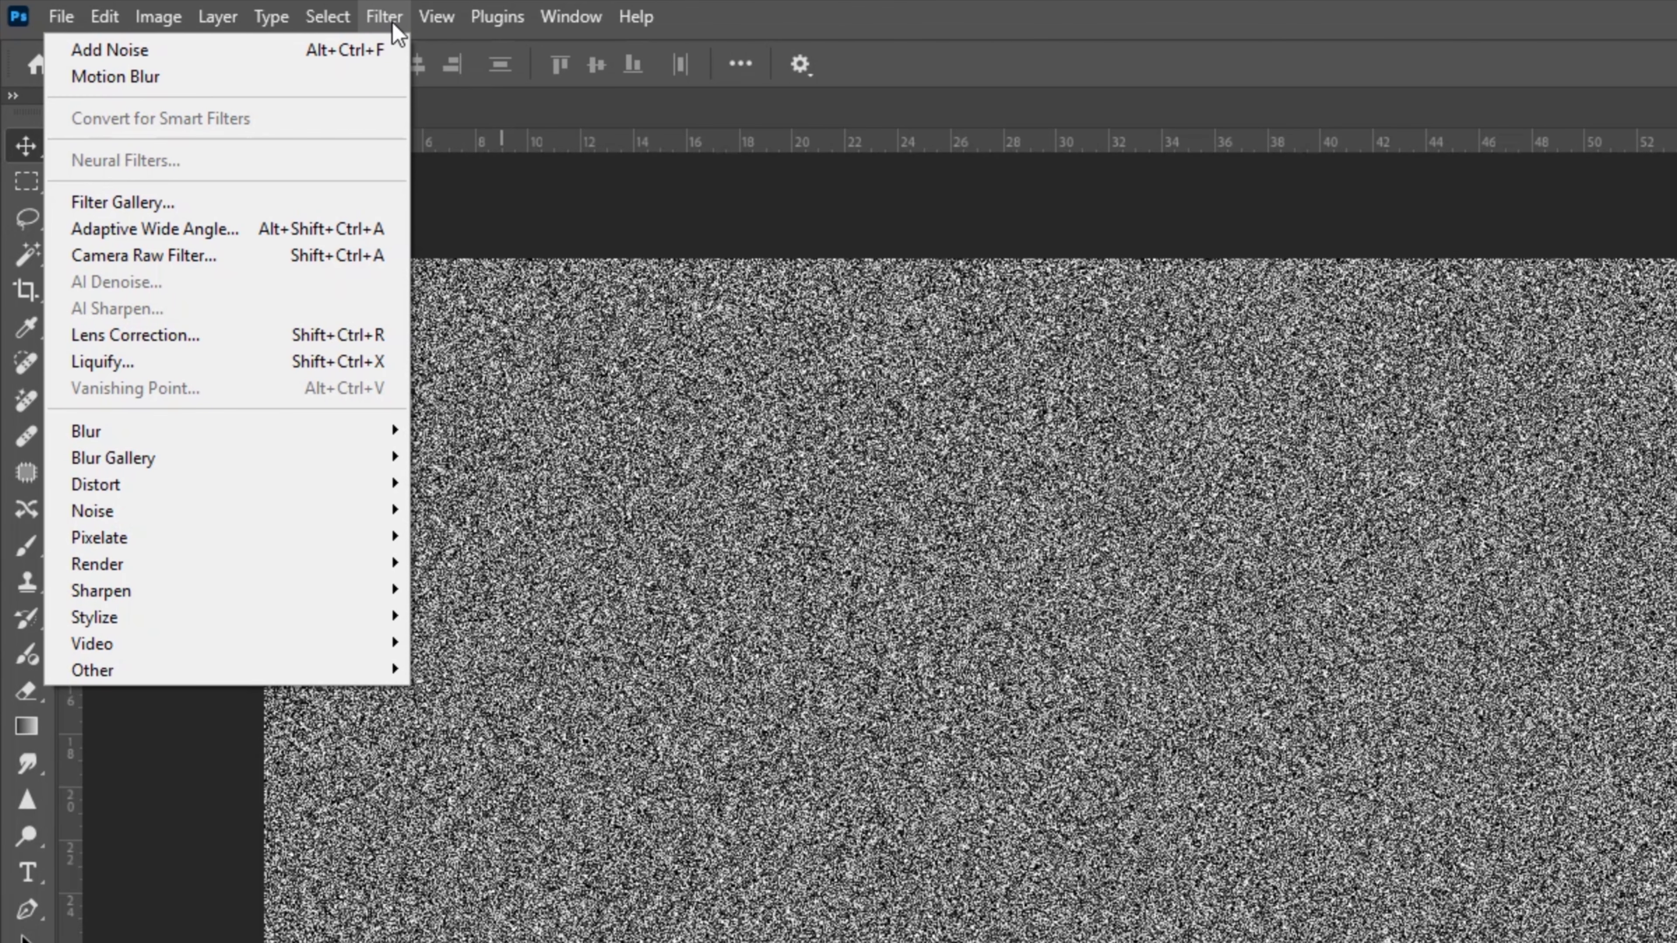
mouse_move(383, 464)
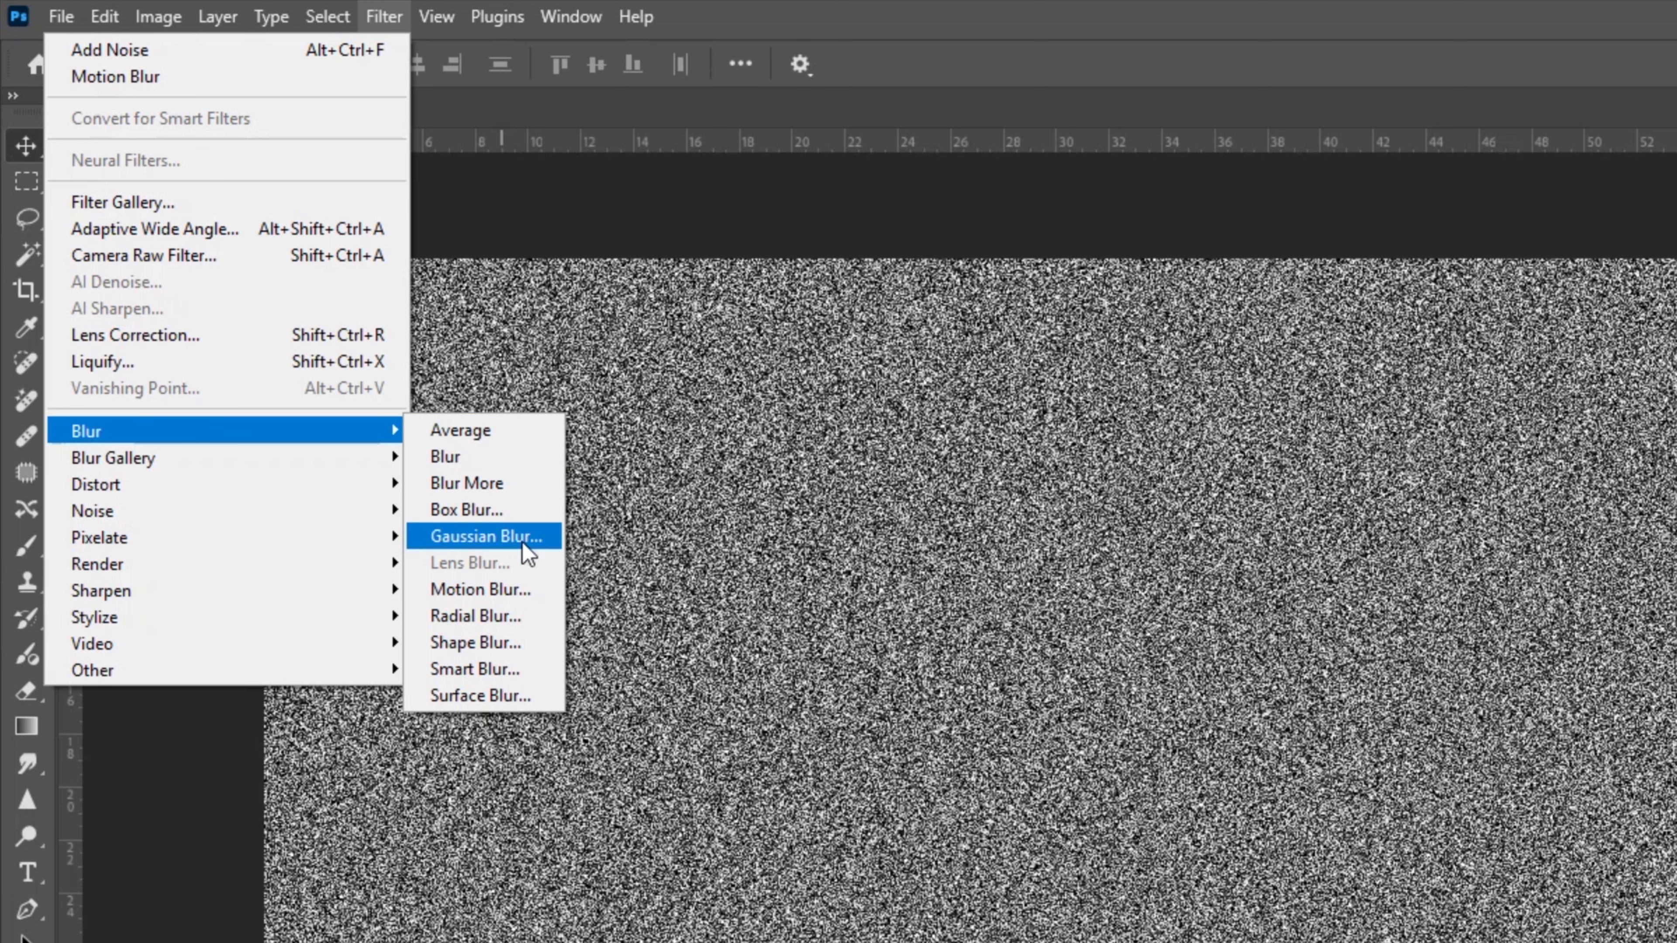
left_click(528, 589)
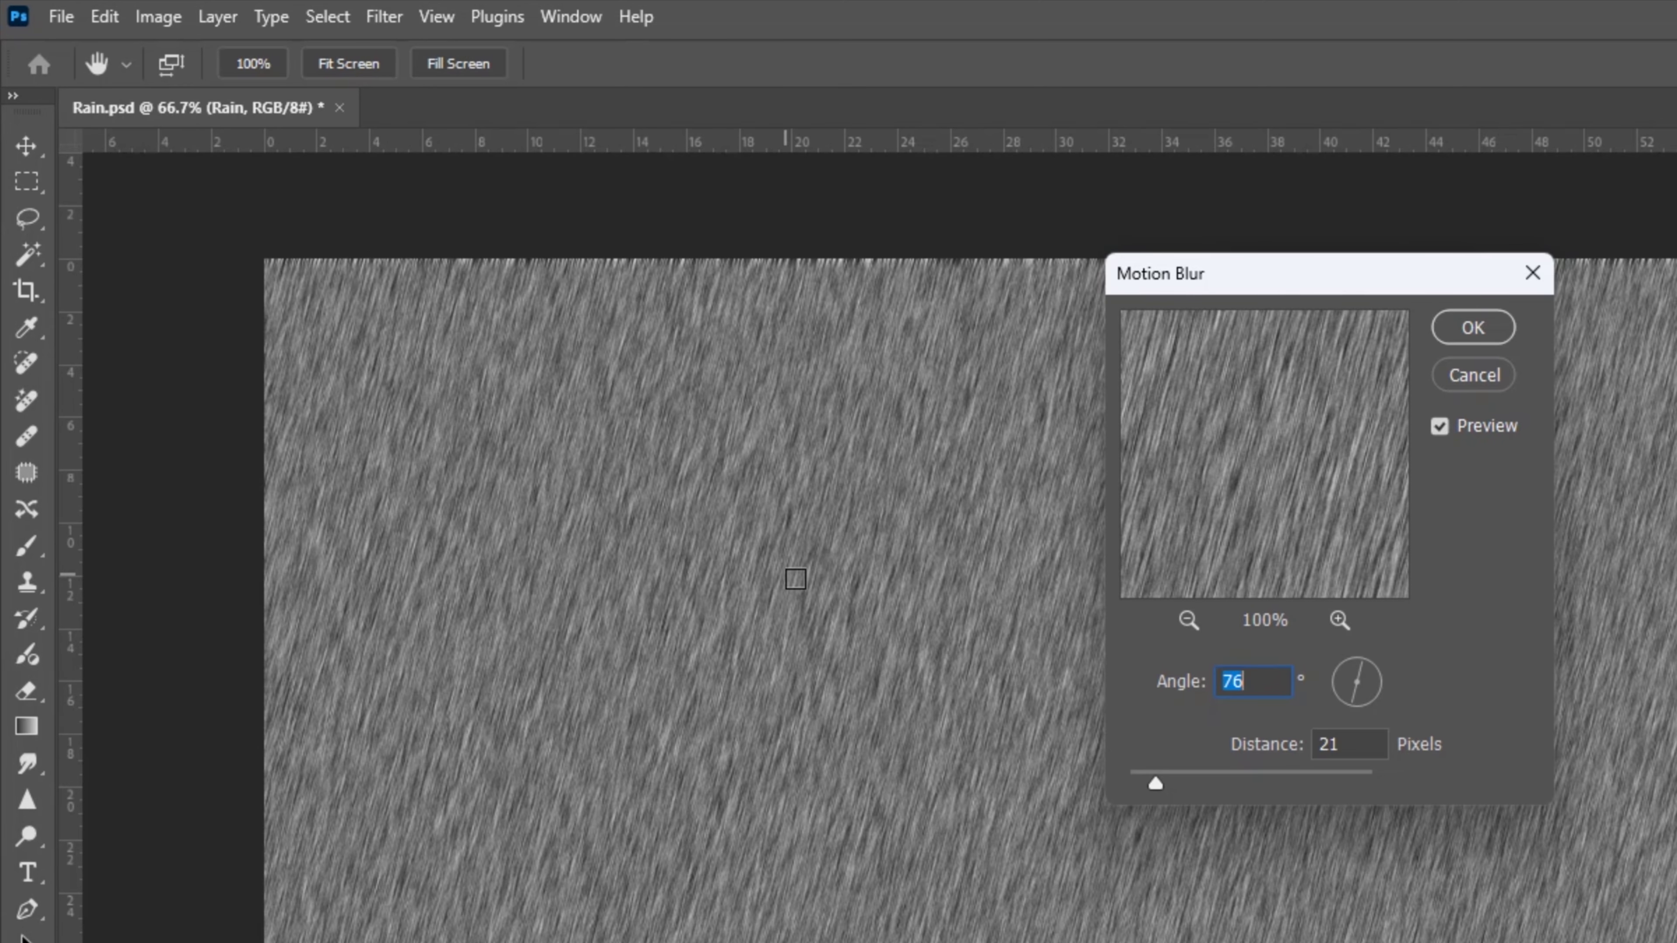
left_click_drag(1155, 784, 1170, 796)
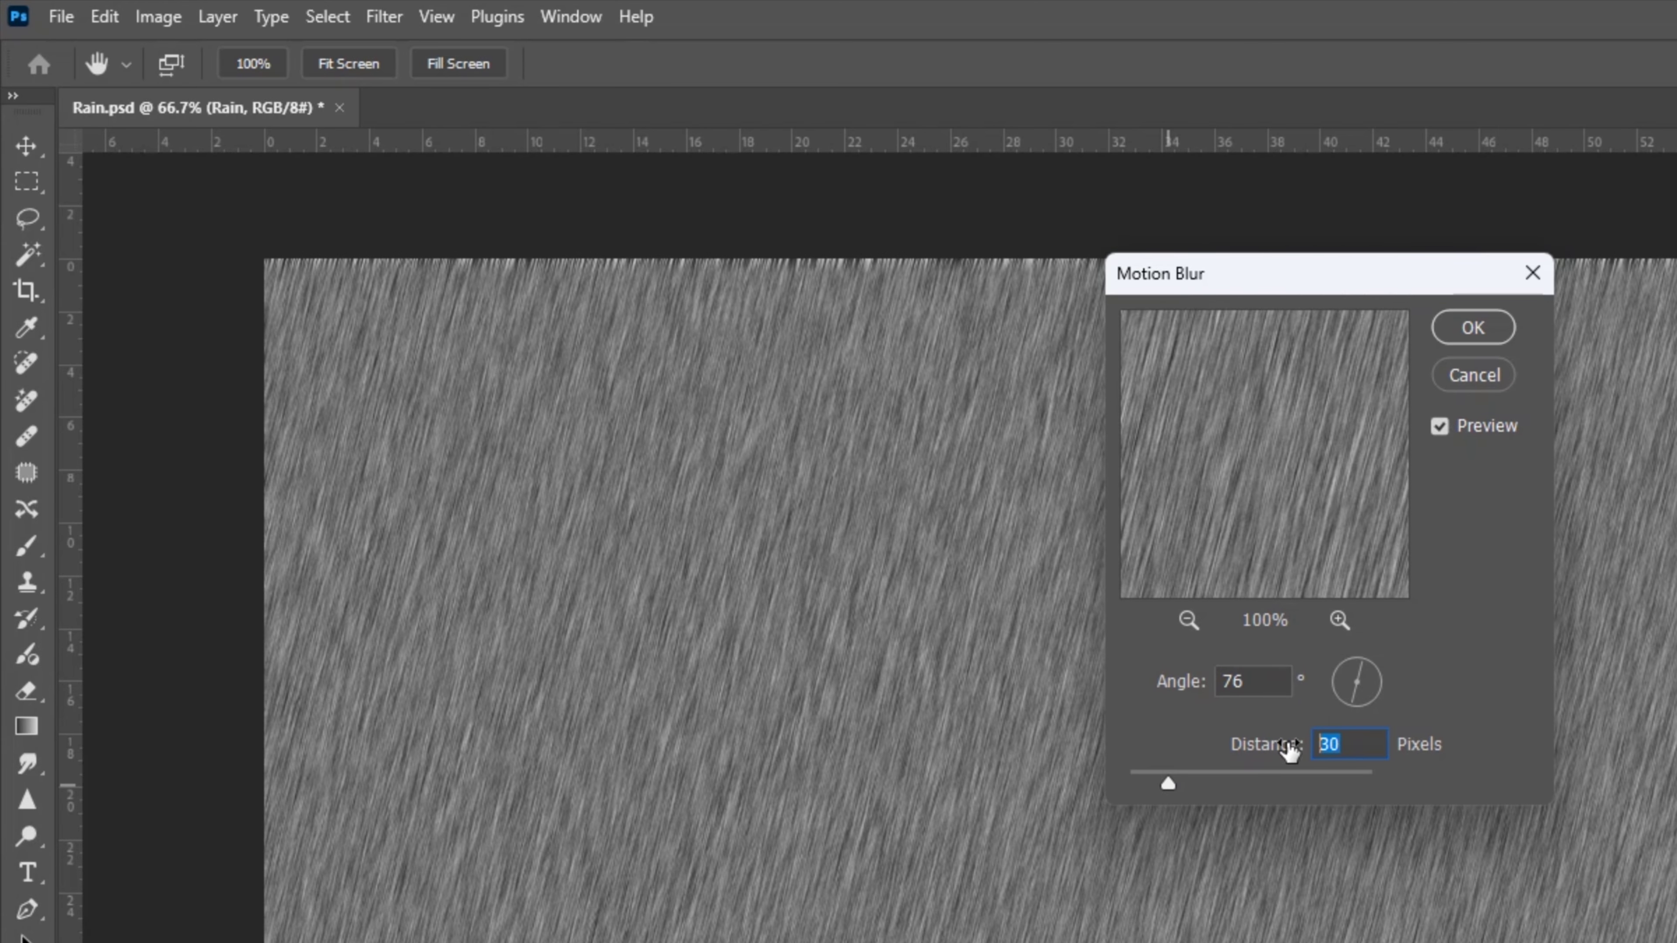
double_click(1256, 684)
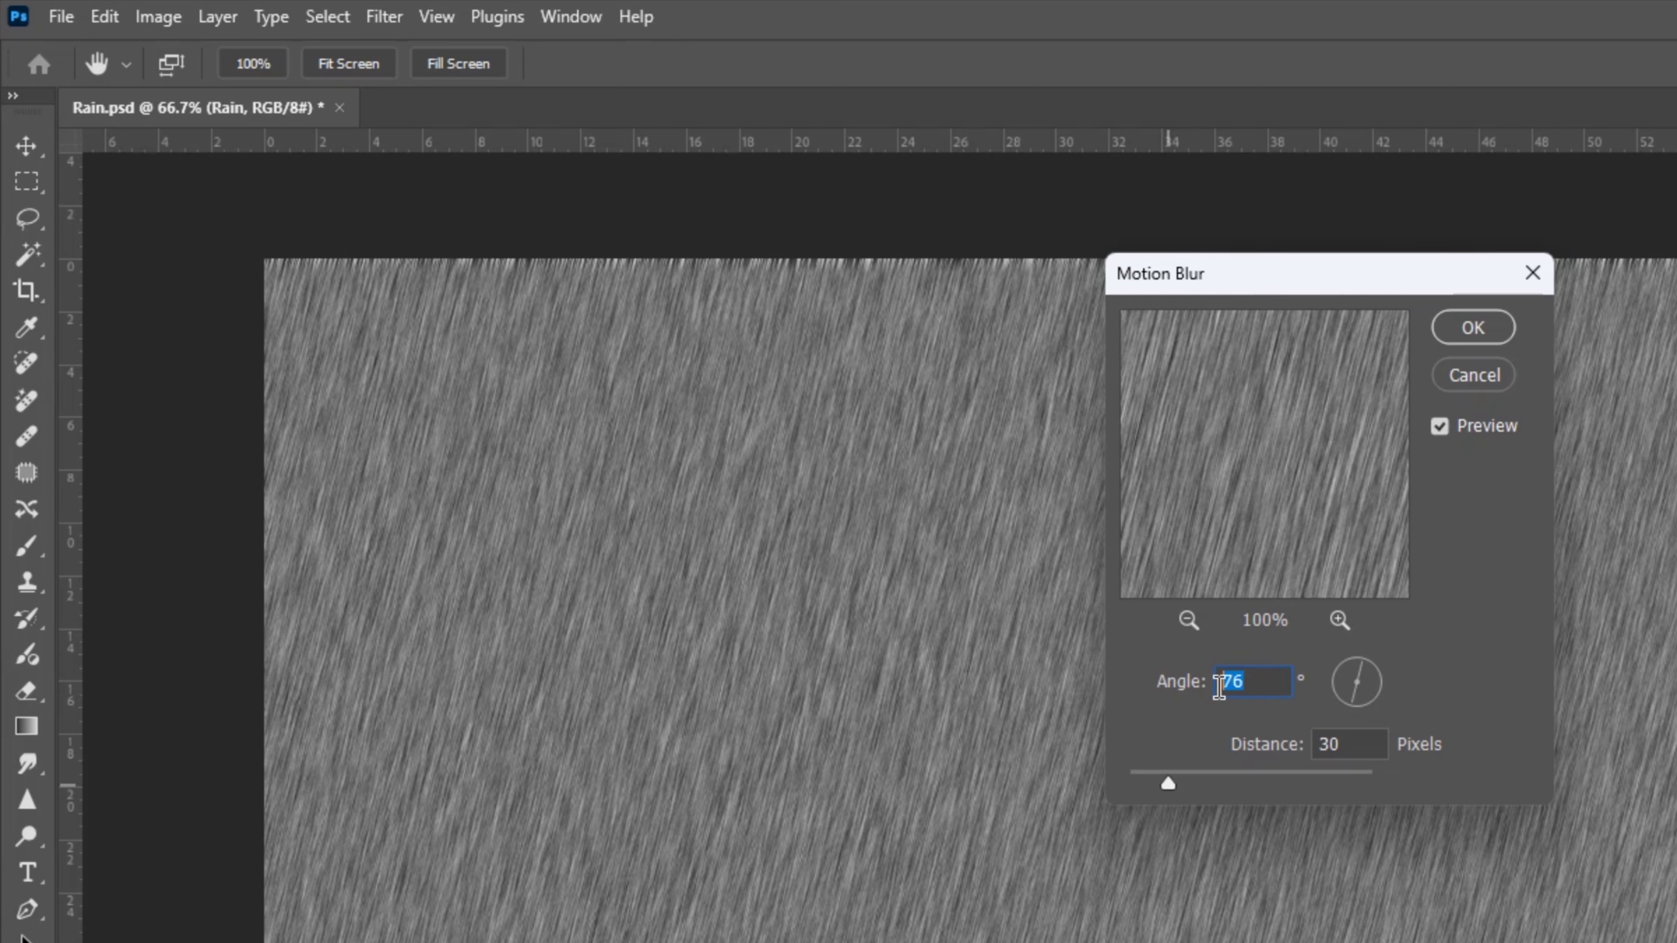
mouse_move(1354, 677)
left_mouse_down()
mouse_move(1348, 707)
mouse_move(1366, 702)
mouse_move(1352, 700)
left_mouse_up()
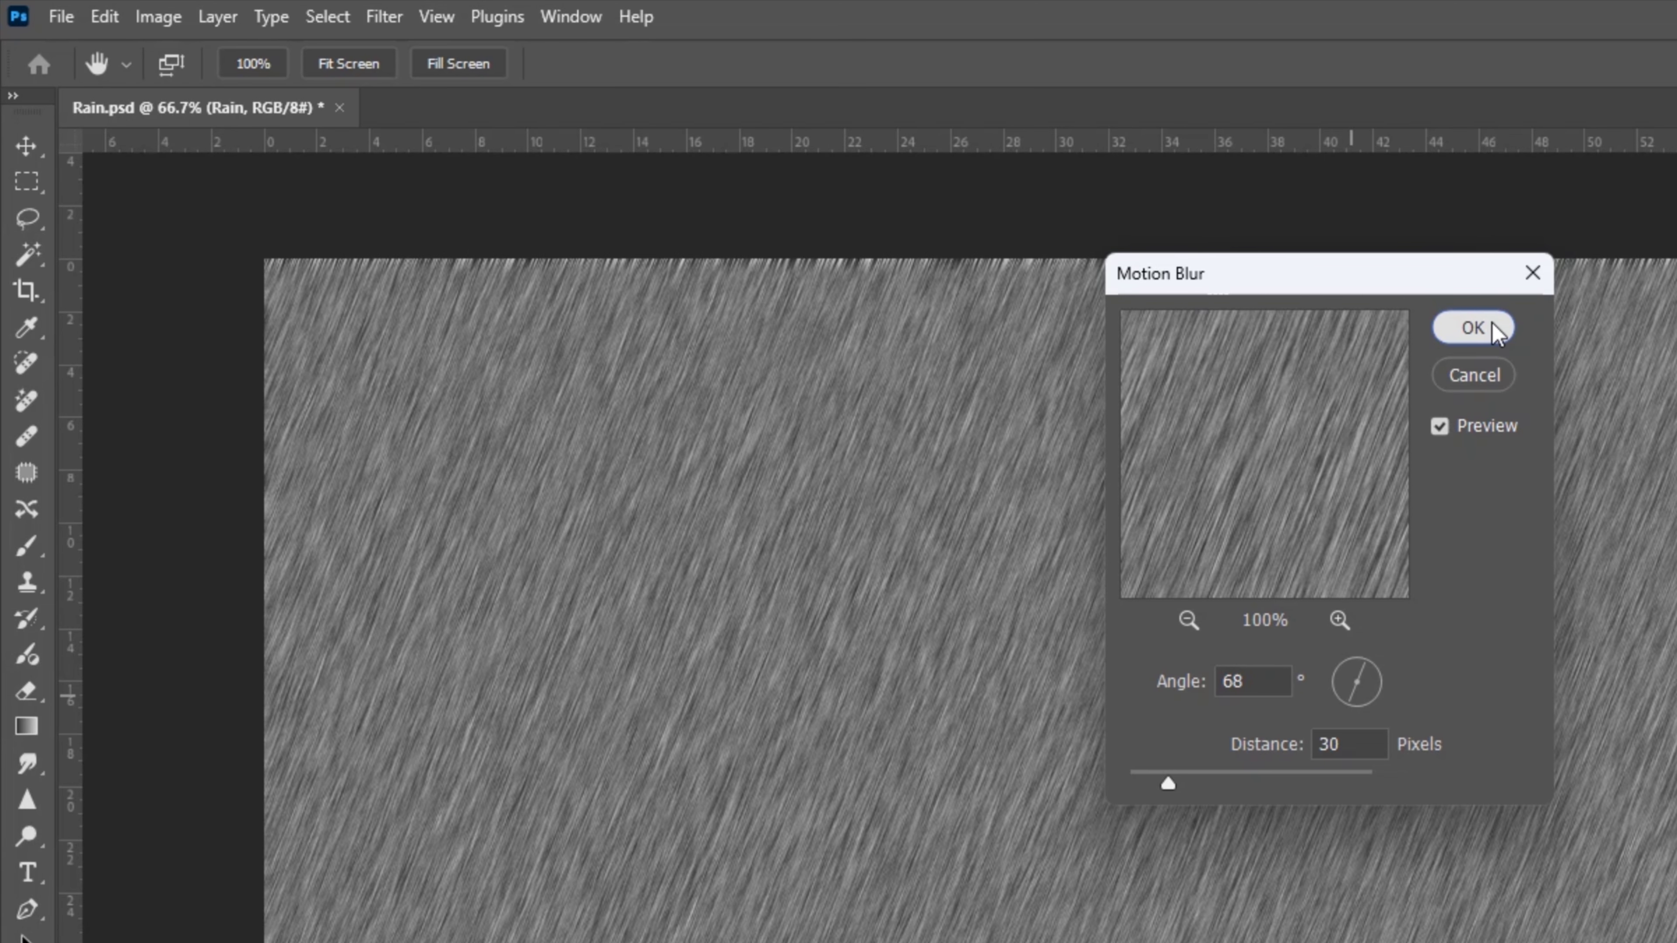
left_click(1473, 328)
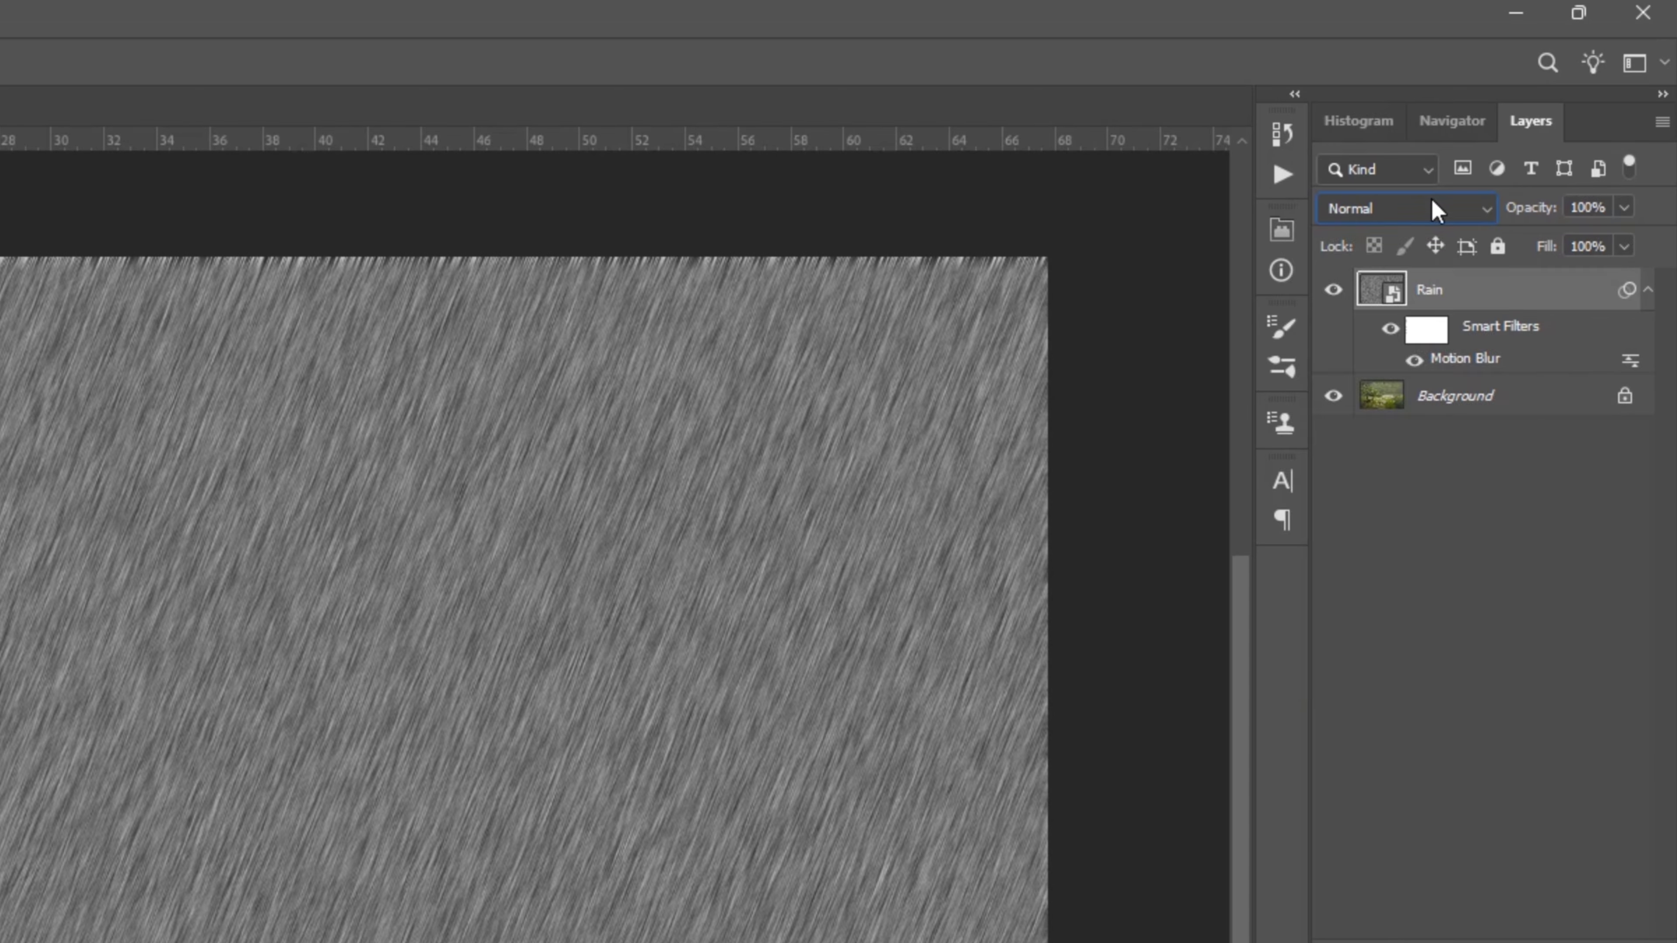
Set the Rain layer's blend mode to Screen.
left_click(1518, 131)
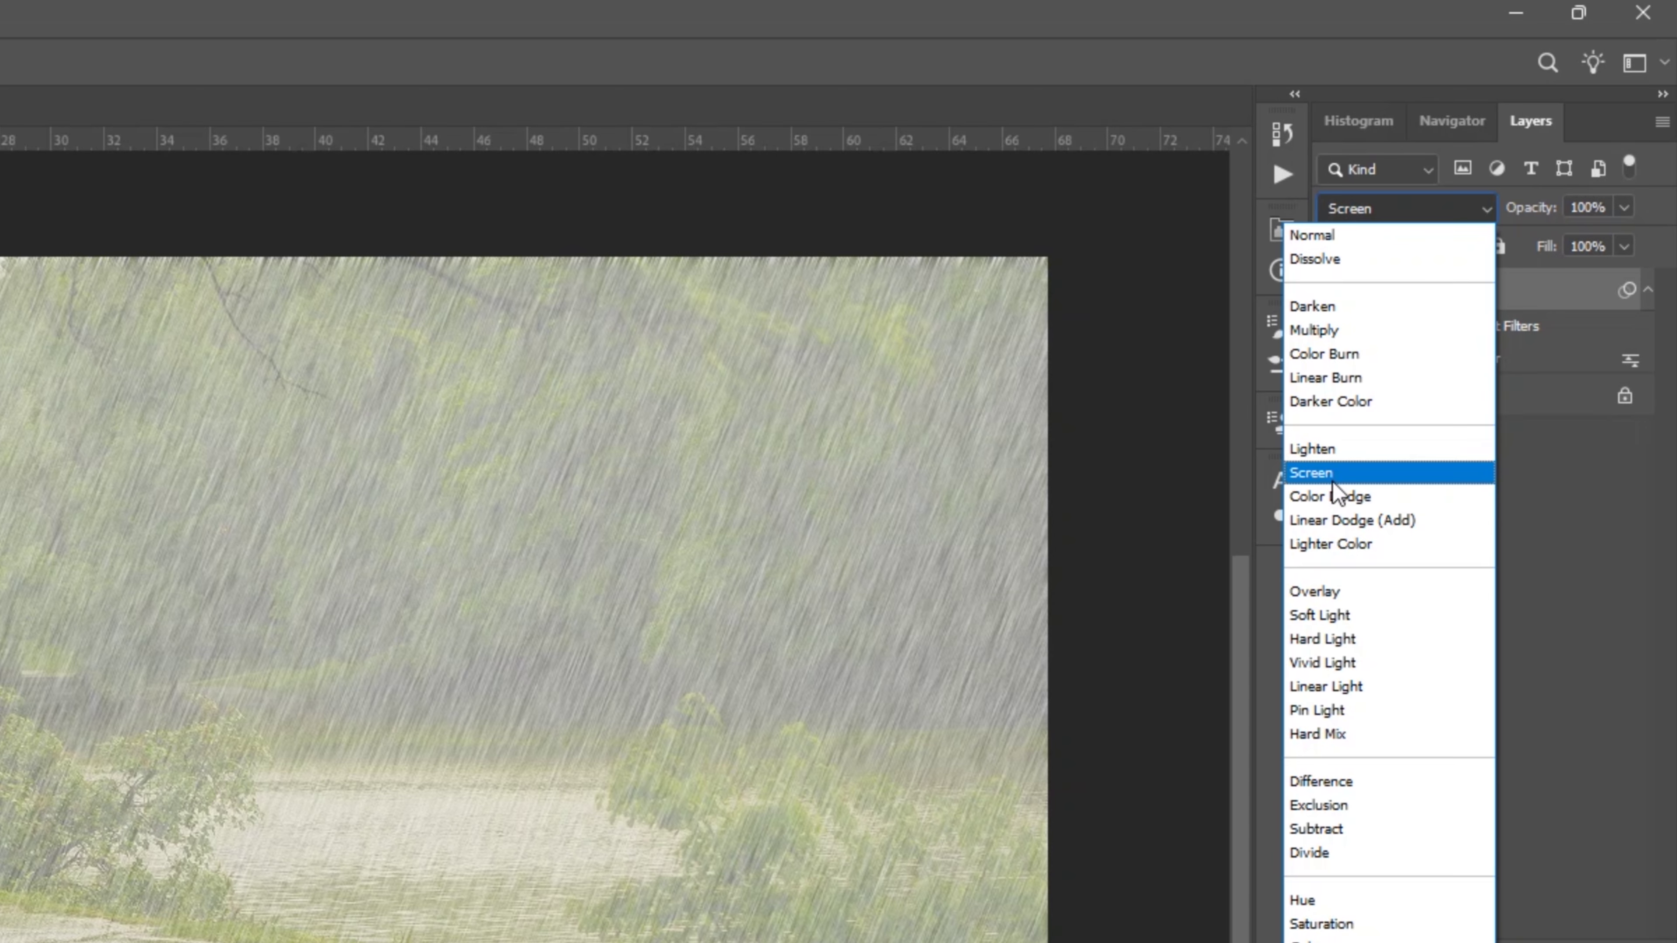
left_click(1332, 481)
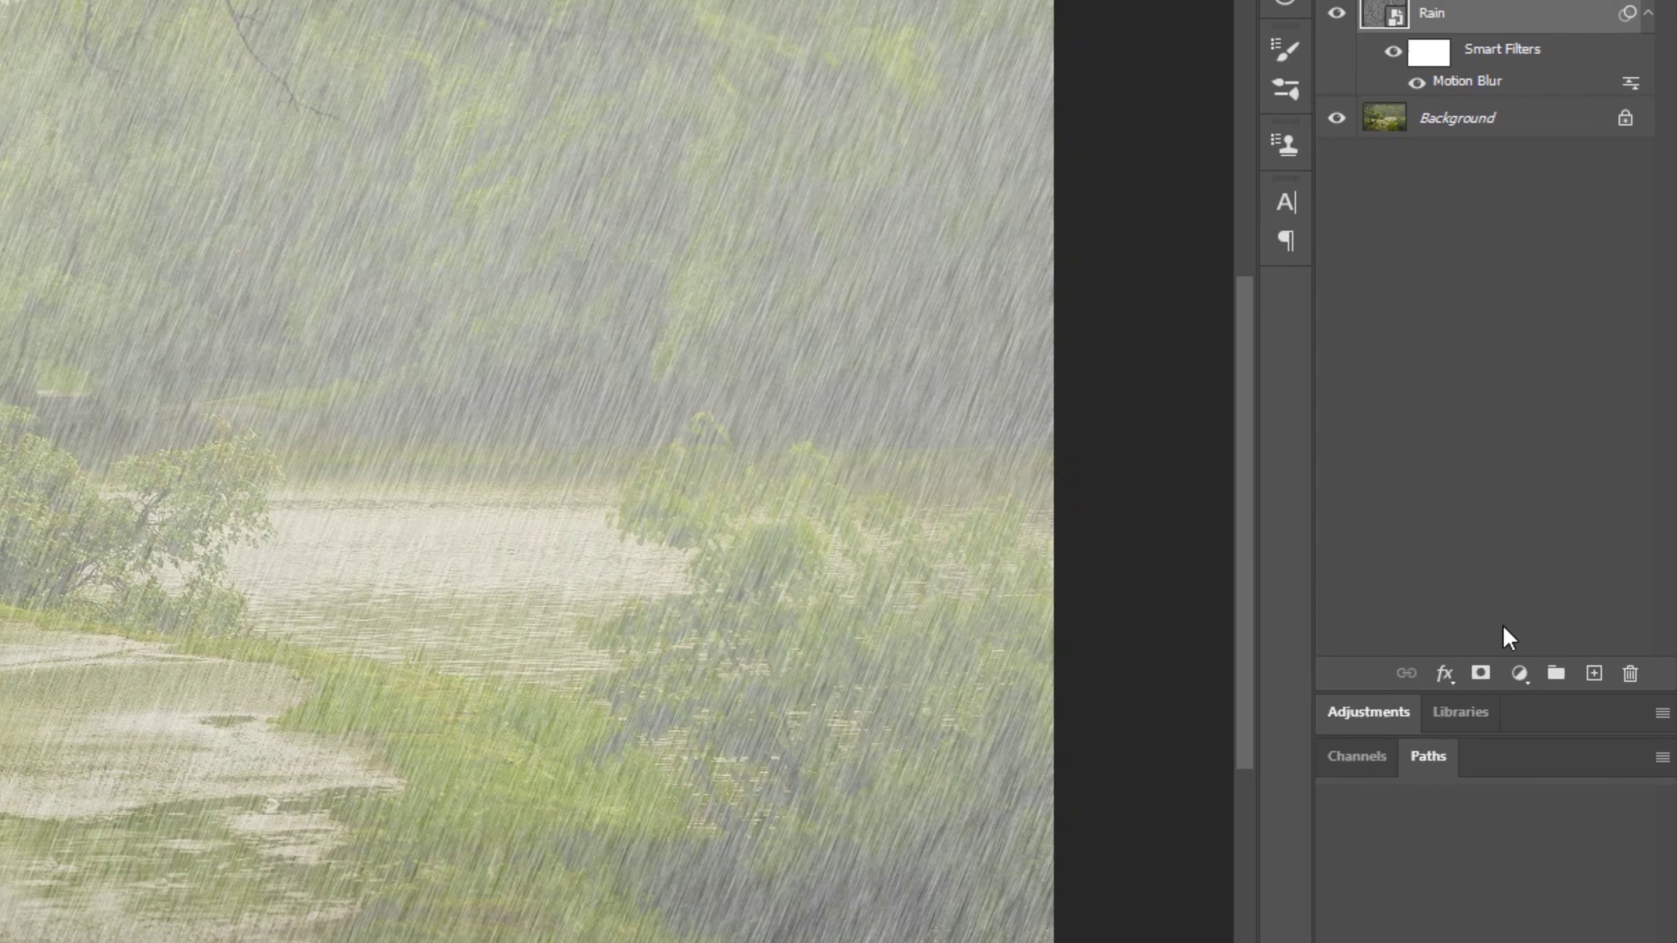
Add a Levels adjustment clipped to the Rain layer and adjust its white and black input levels to define the rain streaks.
left_click(1576, 598)
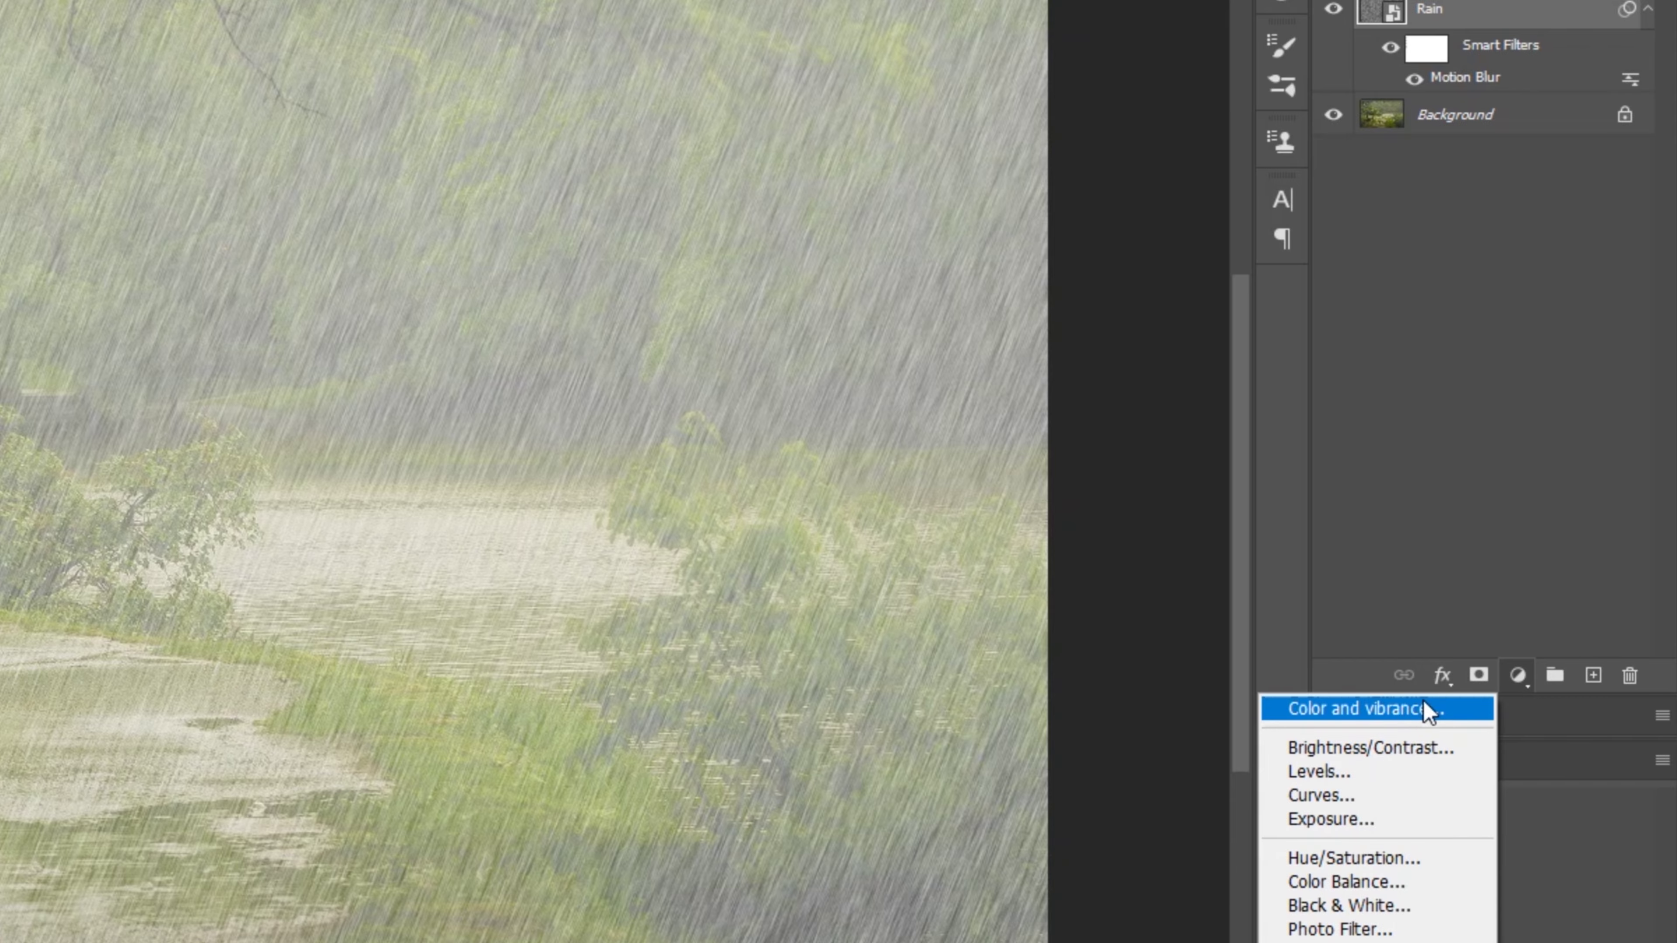
left_click(1378, 764)
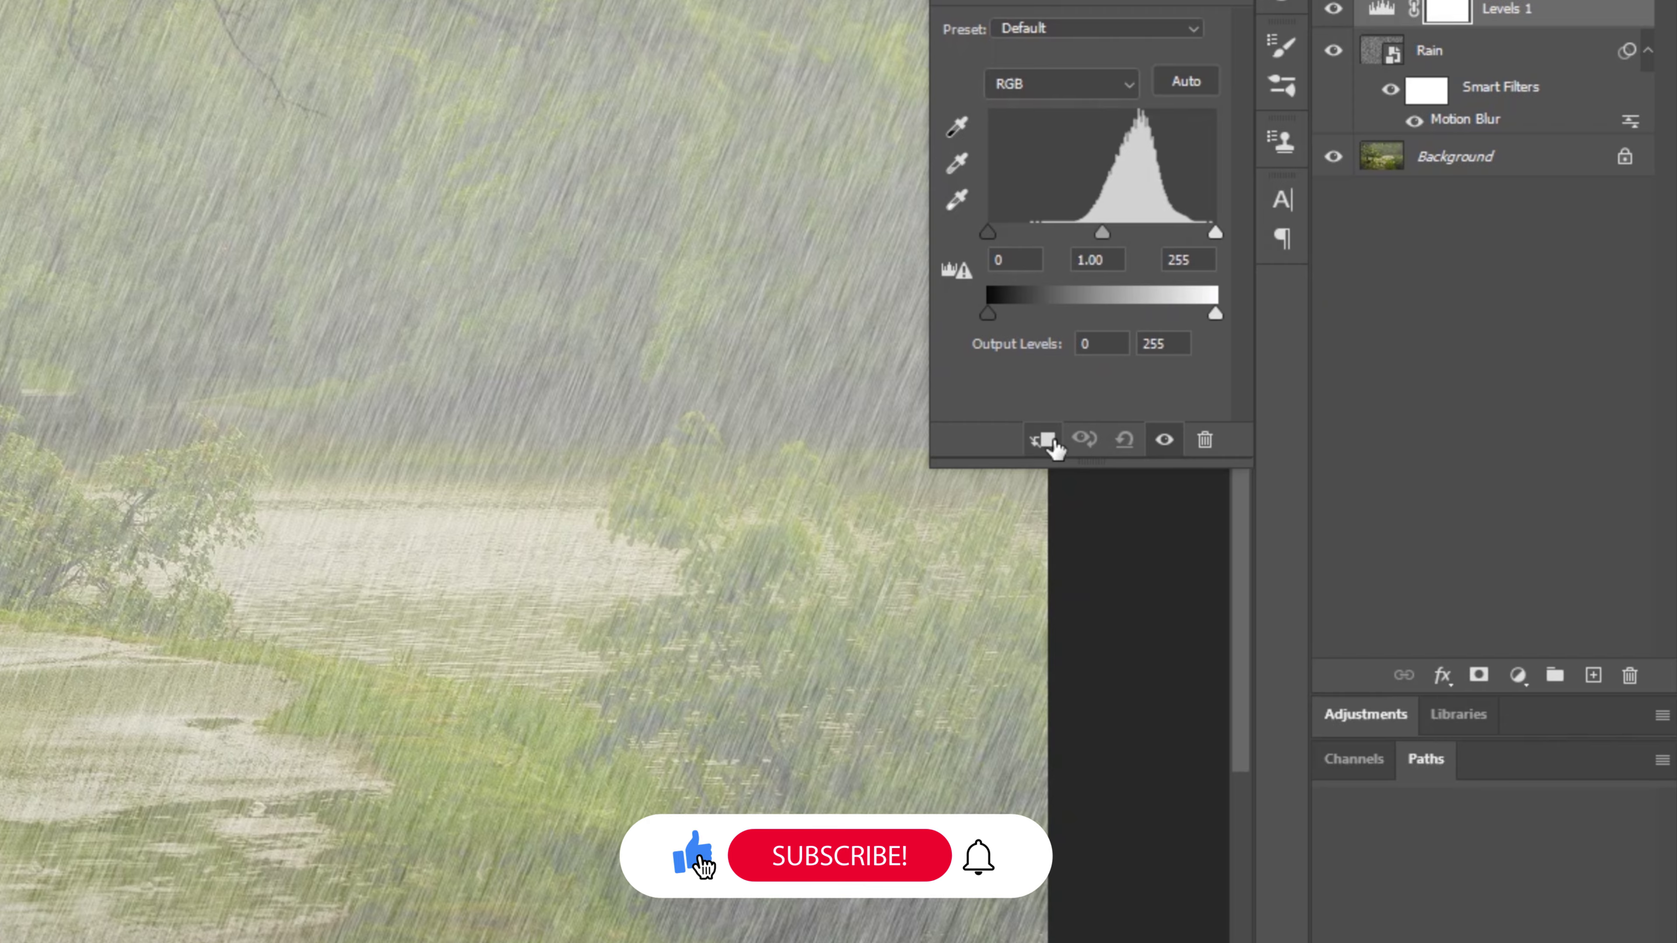
left_click(1050, 441)
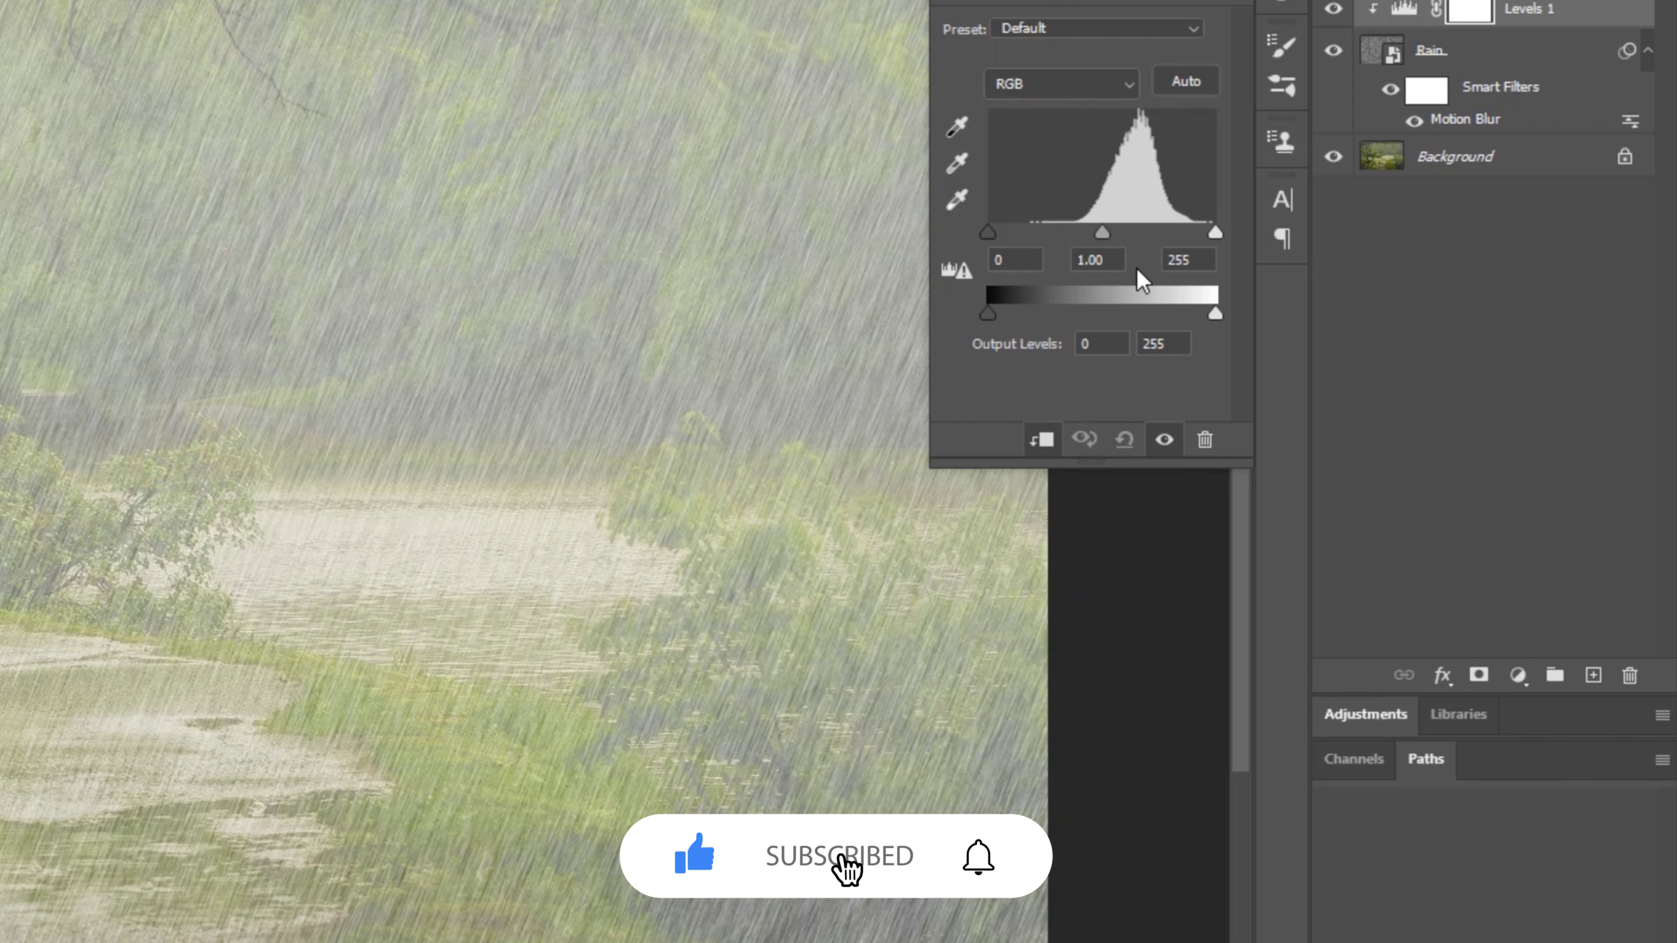
mouse_move(1214, 232)
left_mouse_down()
mouse_move(1170, 232)
mouse_move(1239, 239)
left_mouse_up()
left_click_drag(991, 232, 1142, 232)
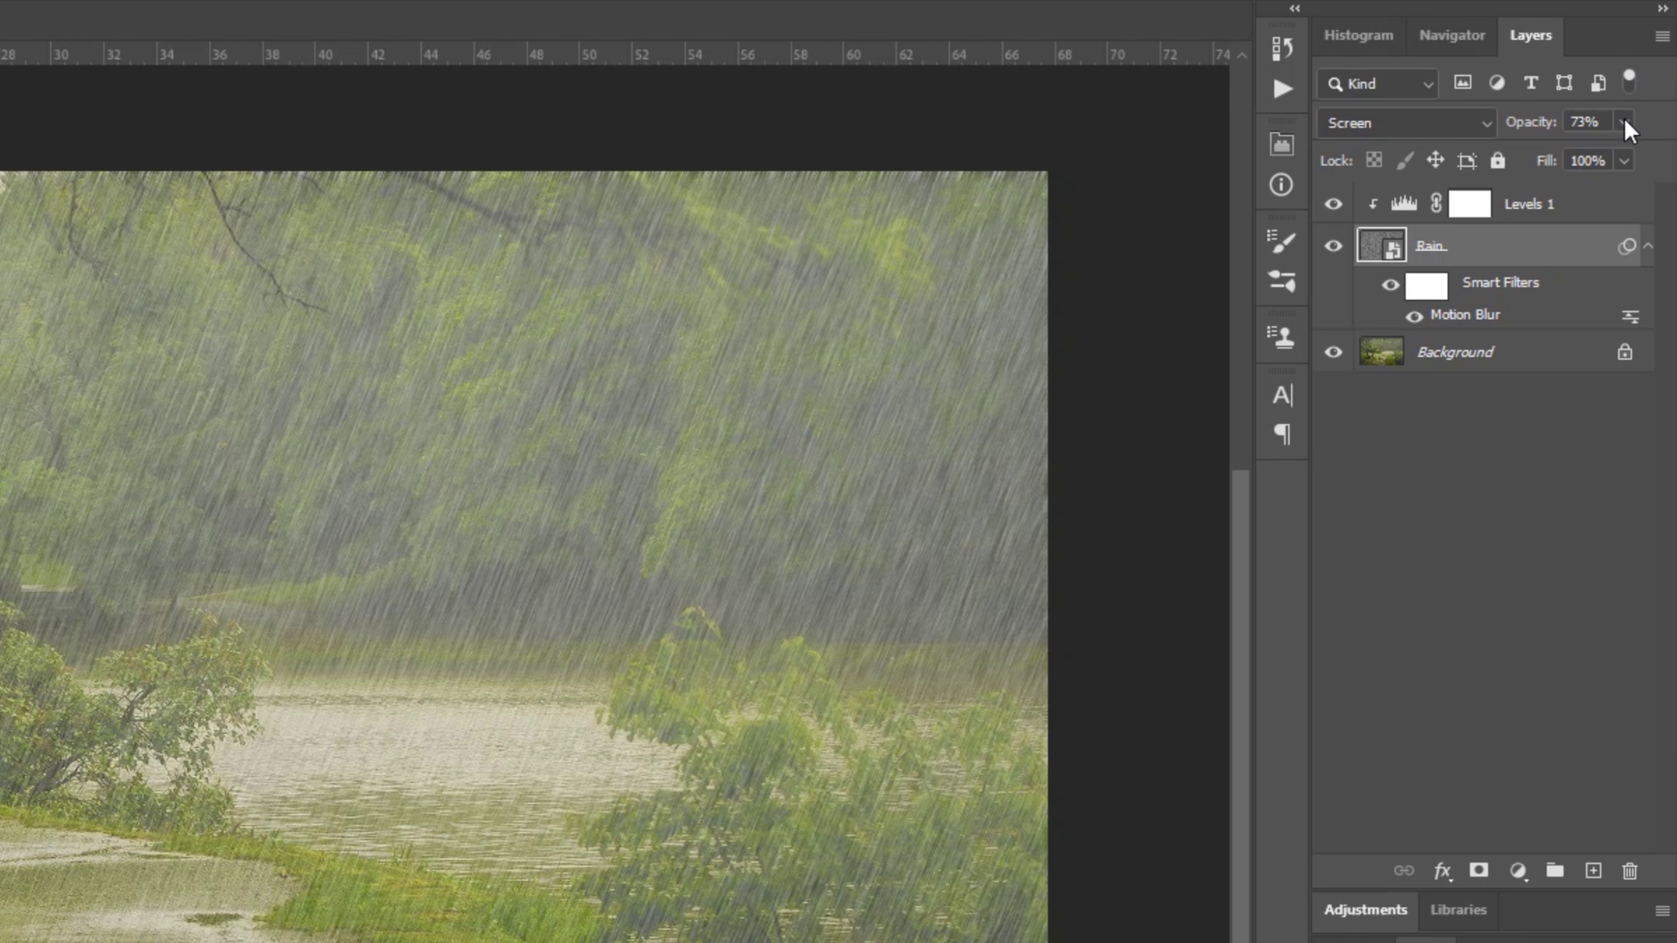
Lower the Rain layer's opacity to 68% and deselect the layer.
left_click(1625, 122)
left_click_drag(1622, 154, 1643, 162)
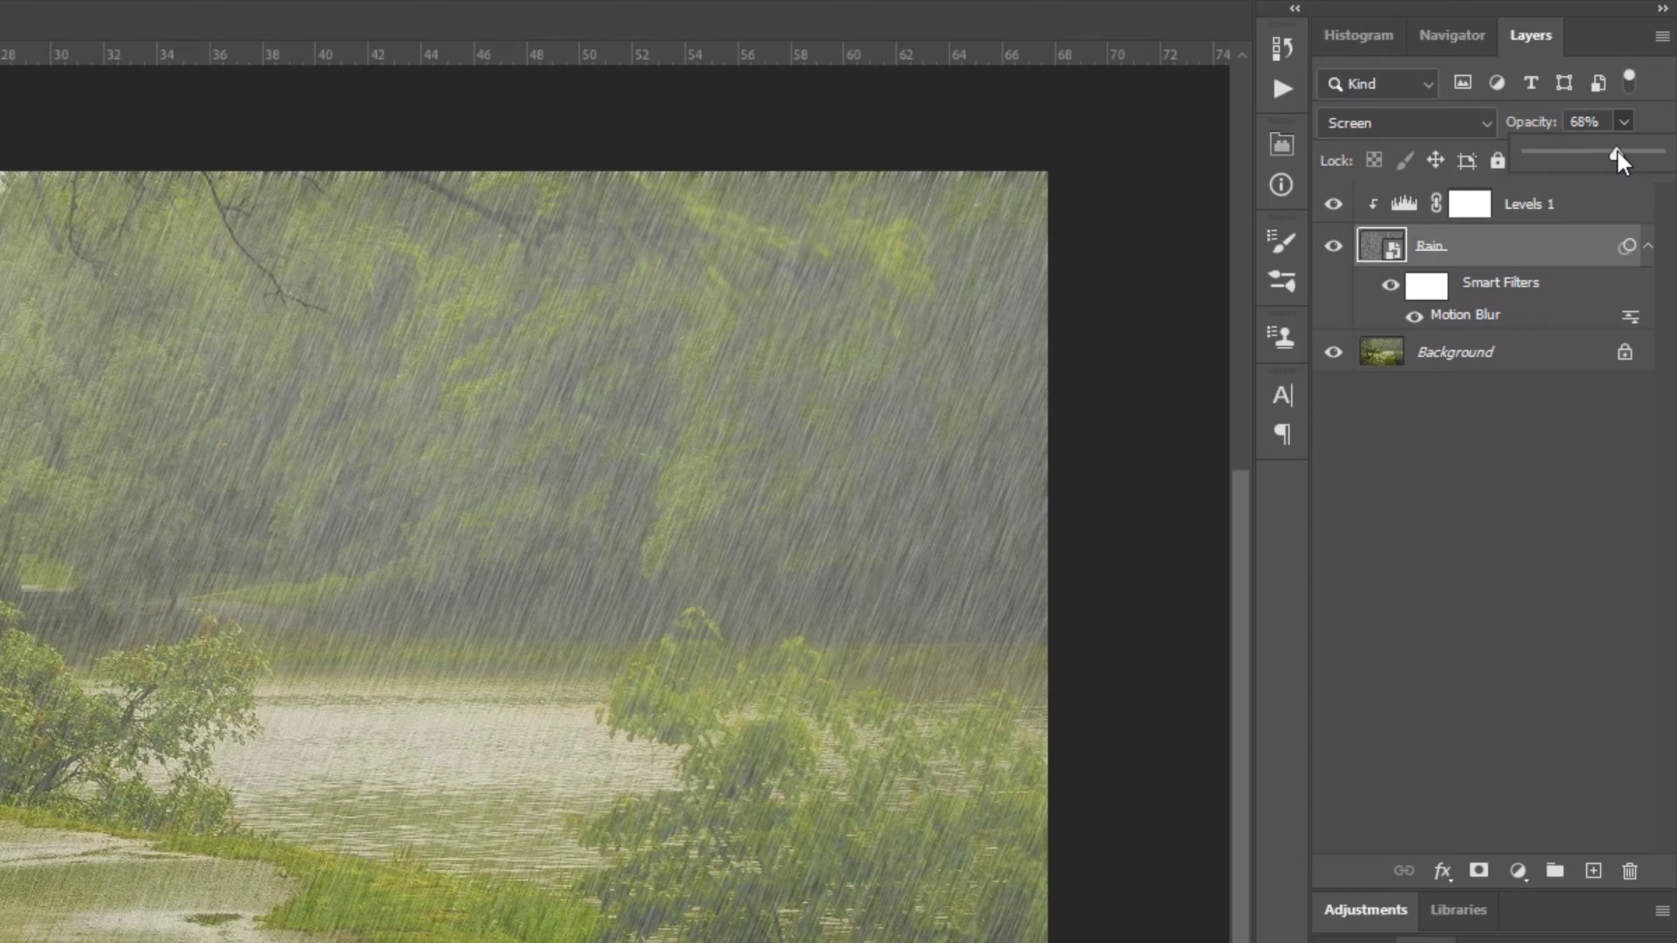
left_click(1561, 431)
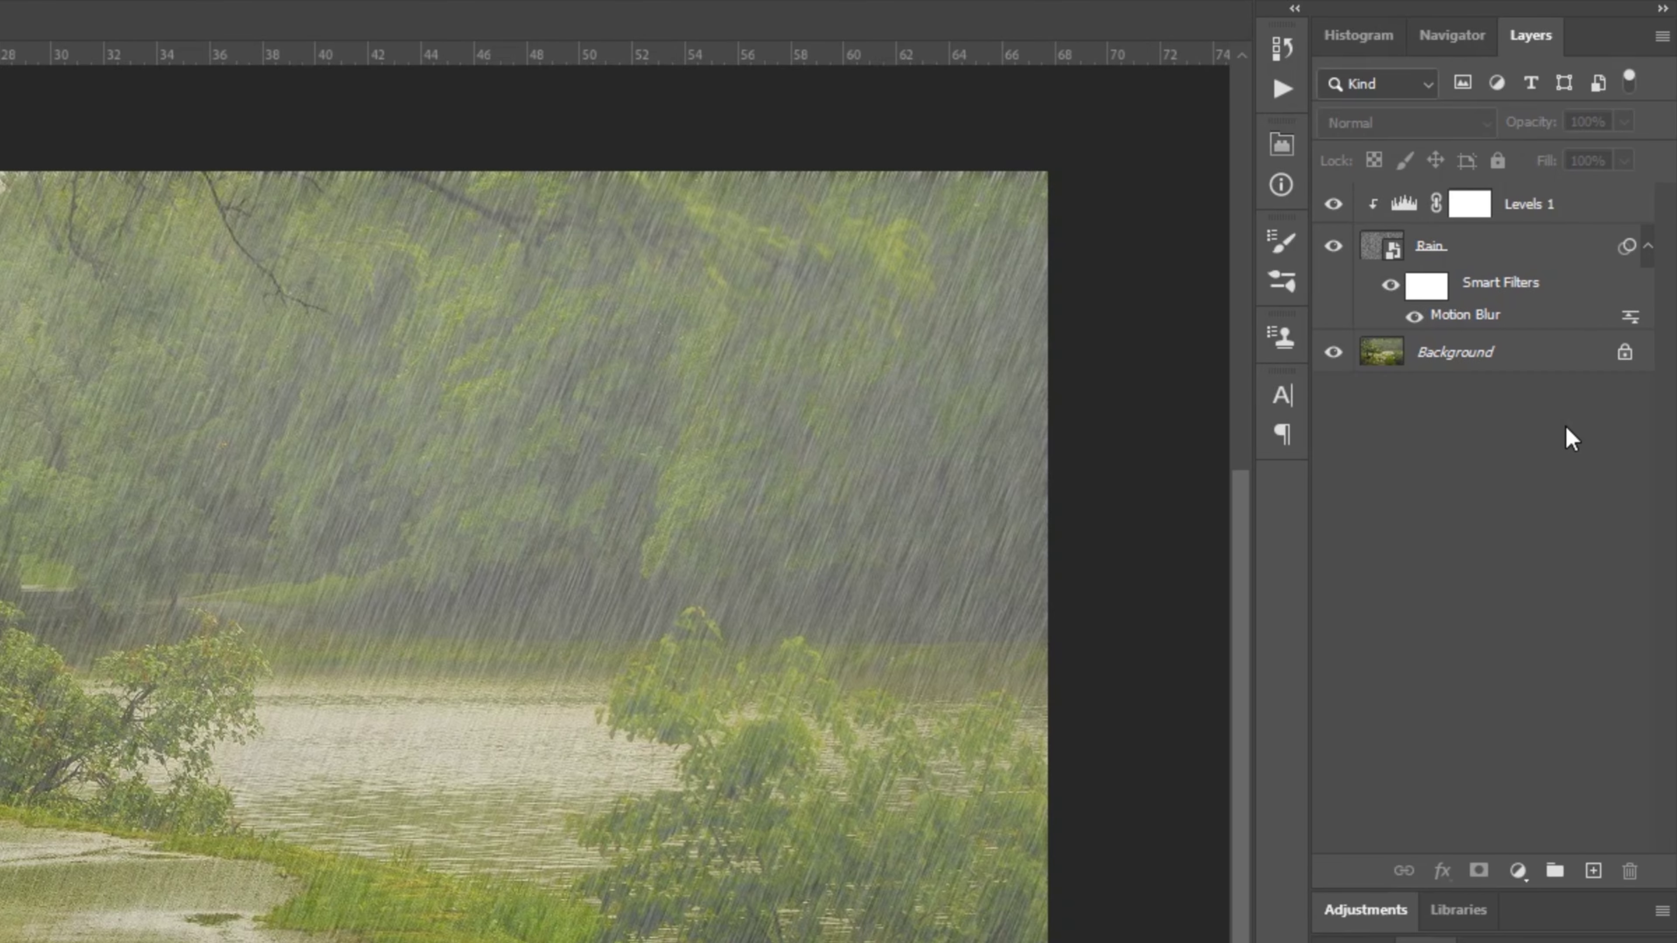